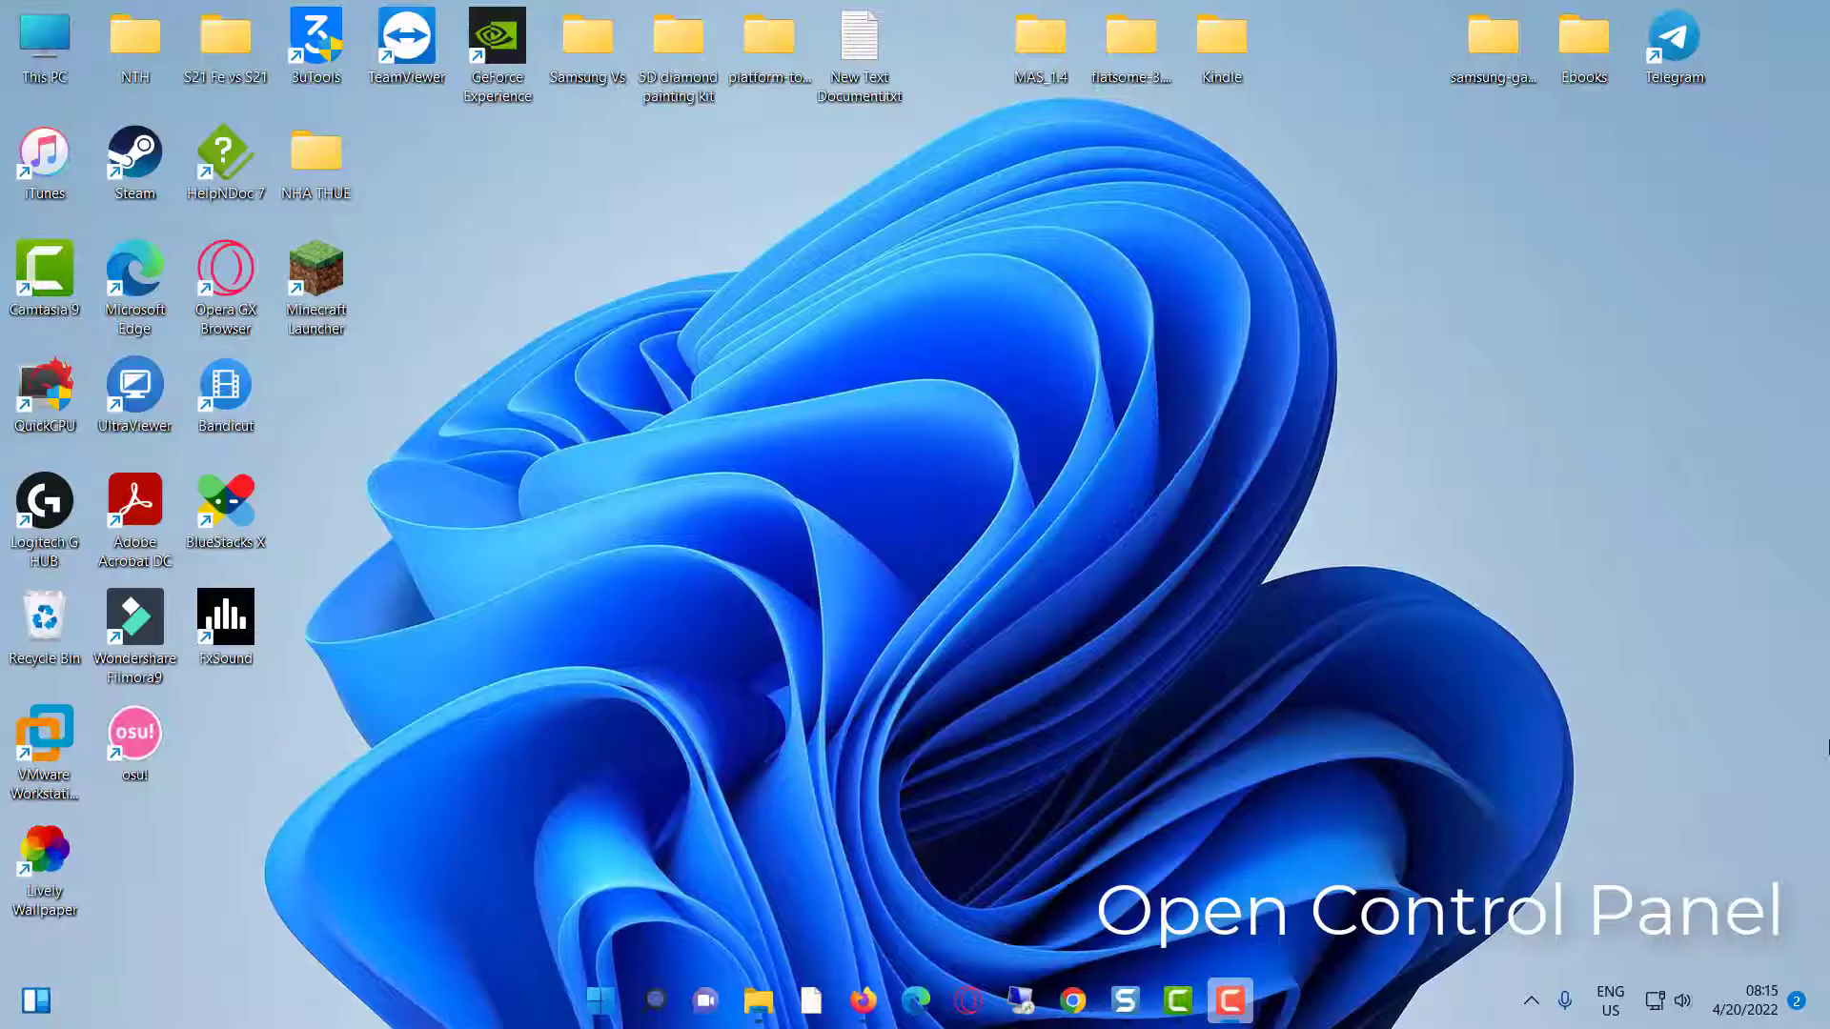
Open Control Panel from Start search and set View by to Large icons
{"action": "left_click", "coordinate": [611, 1014]}
{"action": "type", "text": "control panel"}
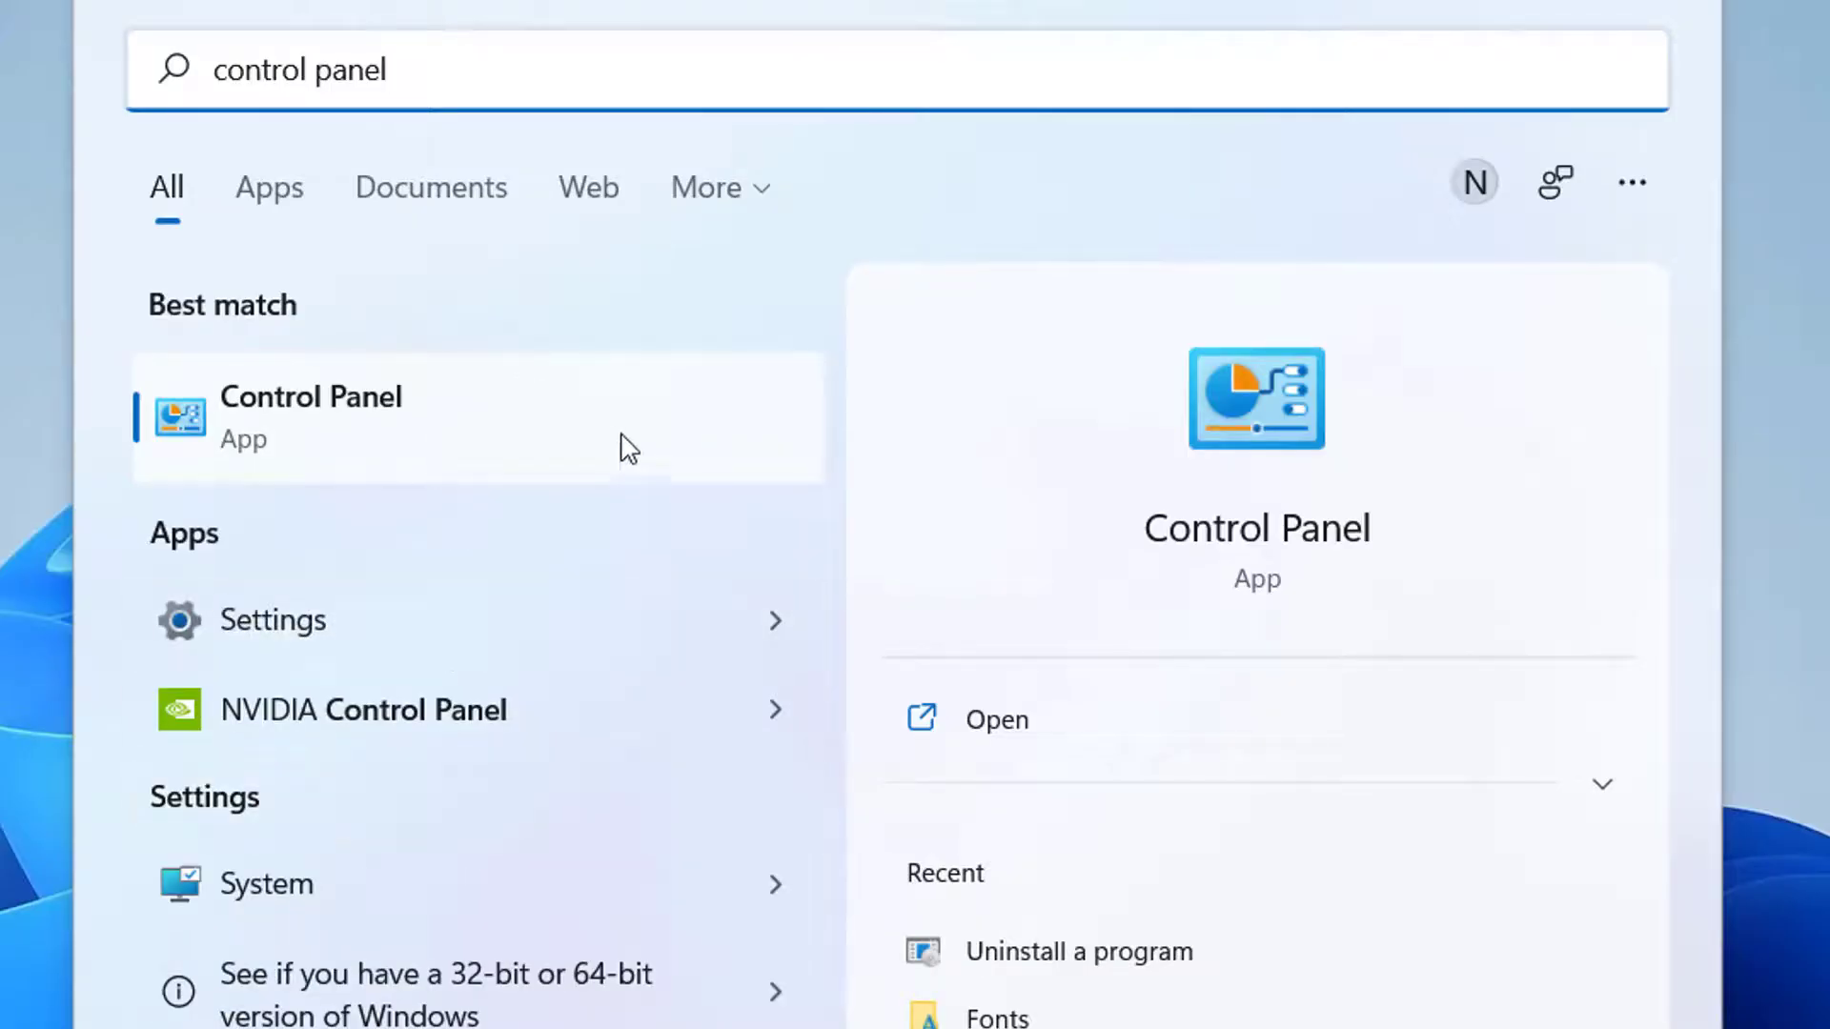
{"action": "left_click", "coordinate": [452, 529]}
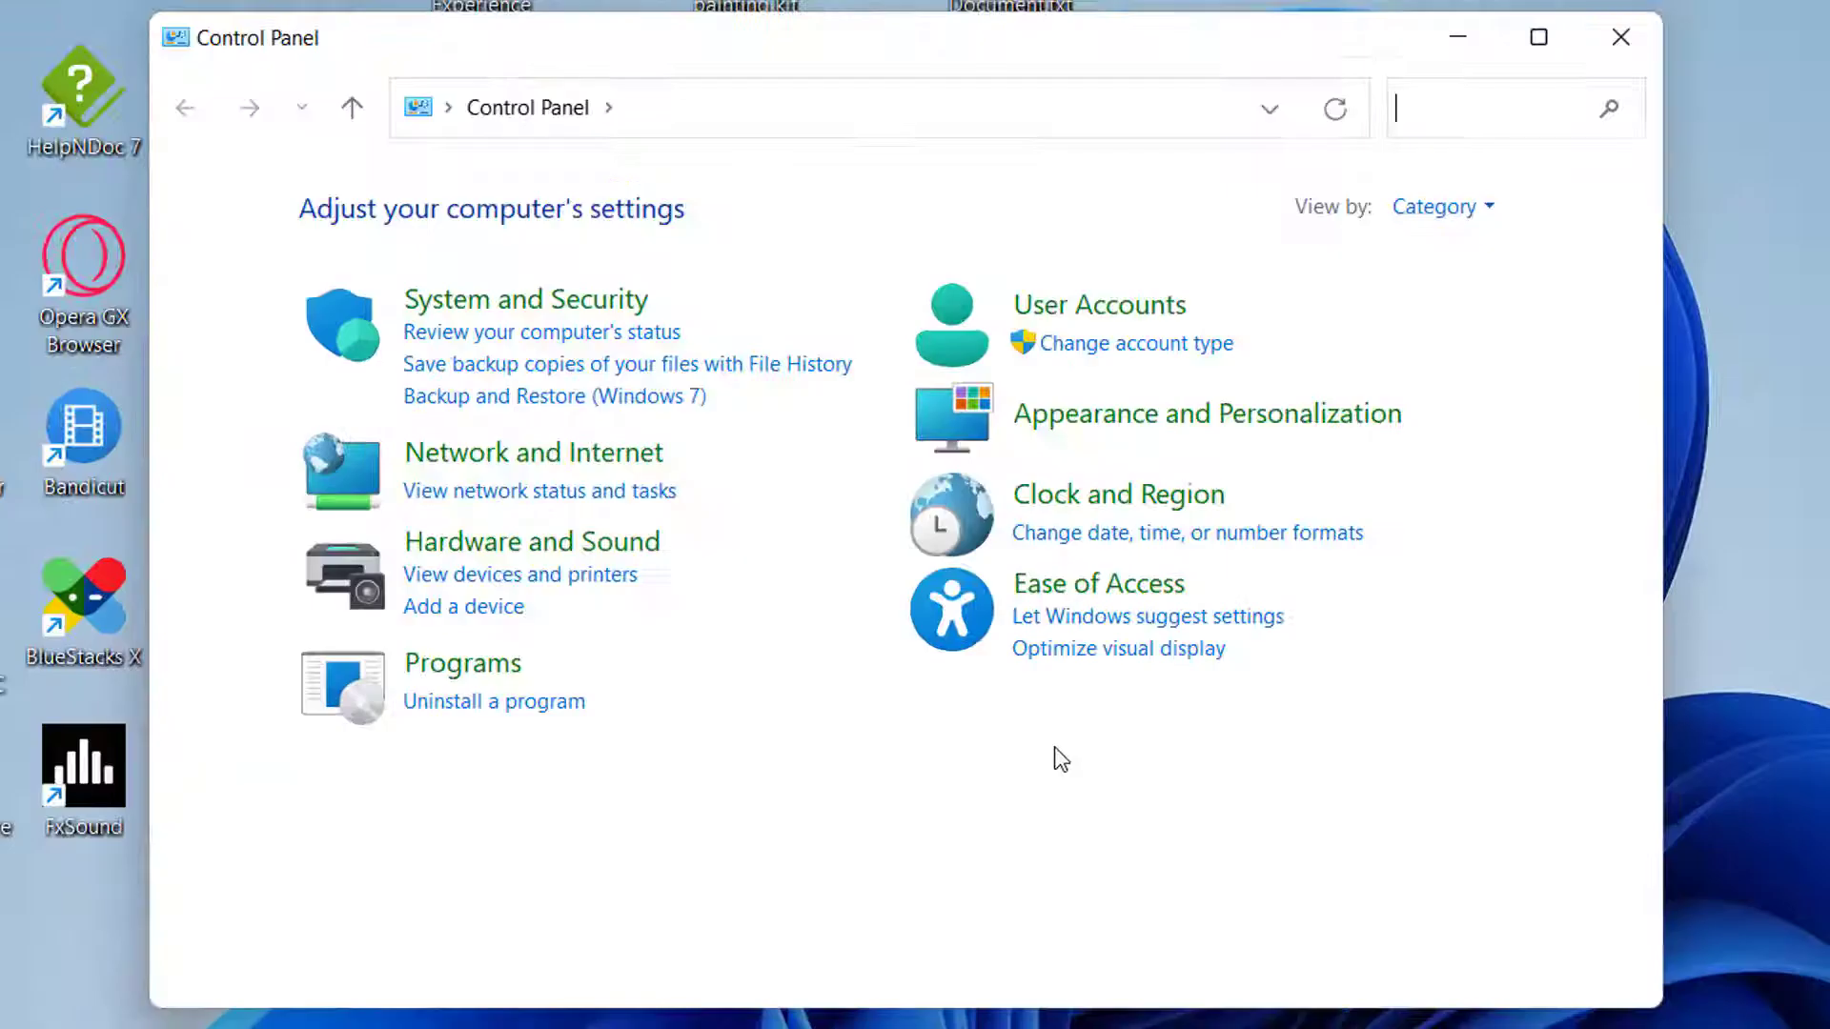
{"action": "left_click", "coordinate": [1467, 207]}
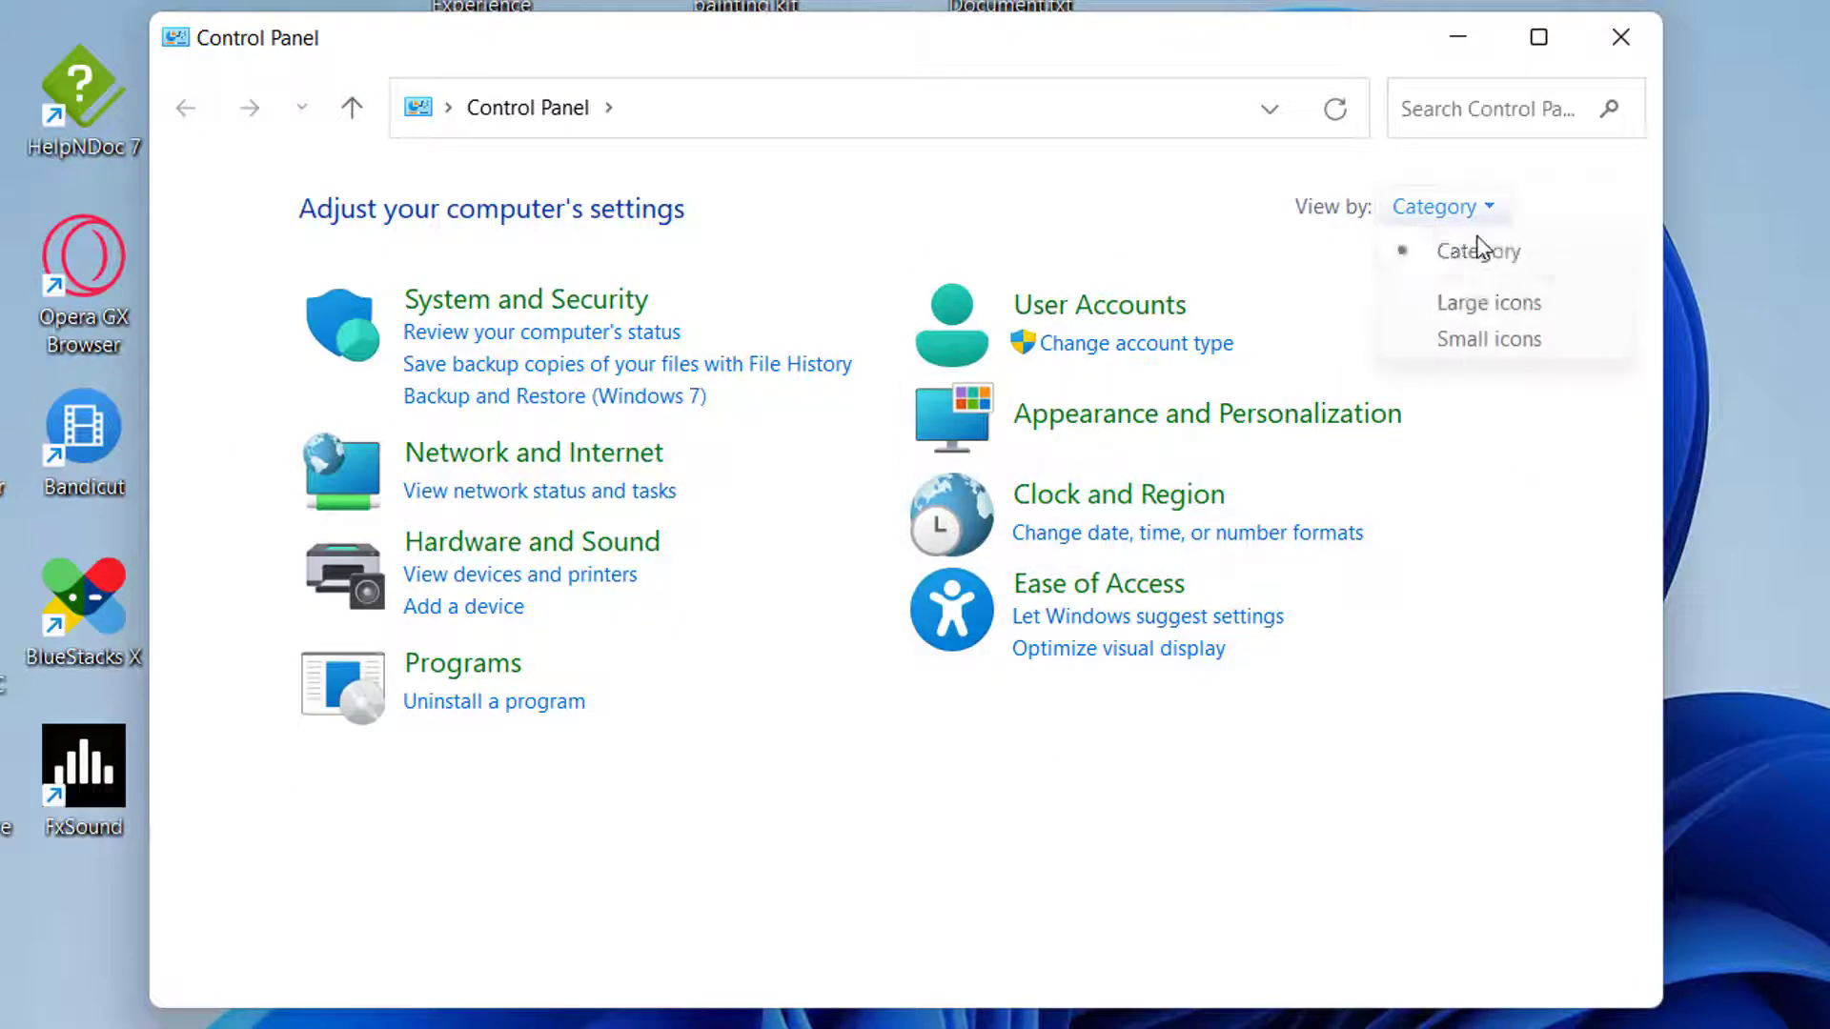
{"action": "left_click", "coordinate": [1515, 300]}
Open the Java Control Panel and show its Update tab
{"action": "scroll", "coordinate": [1049, 495], "scroll_direction": "down", "scroll_amount": 1}
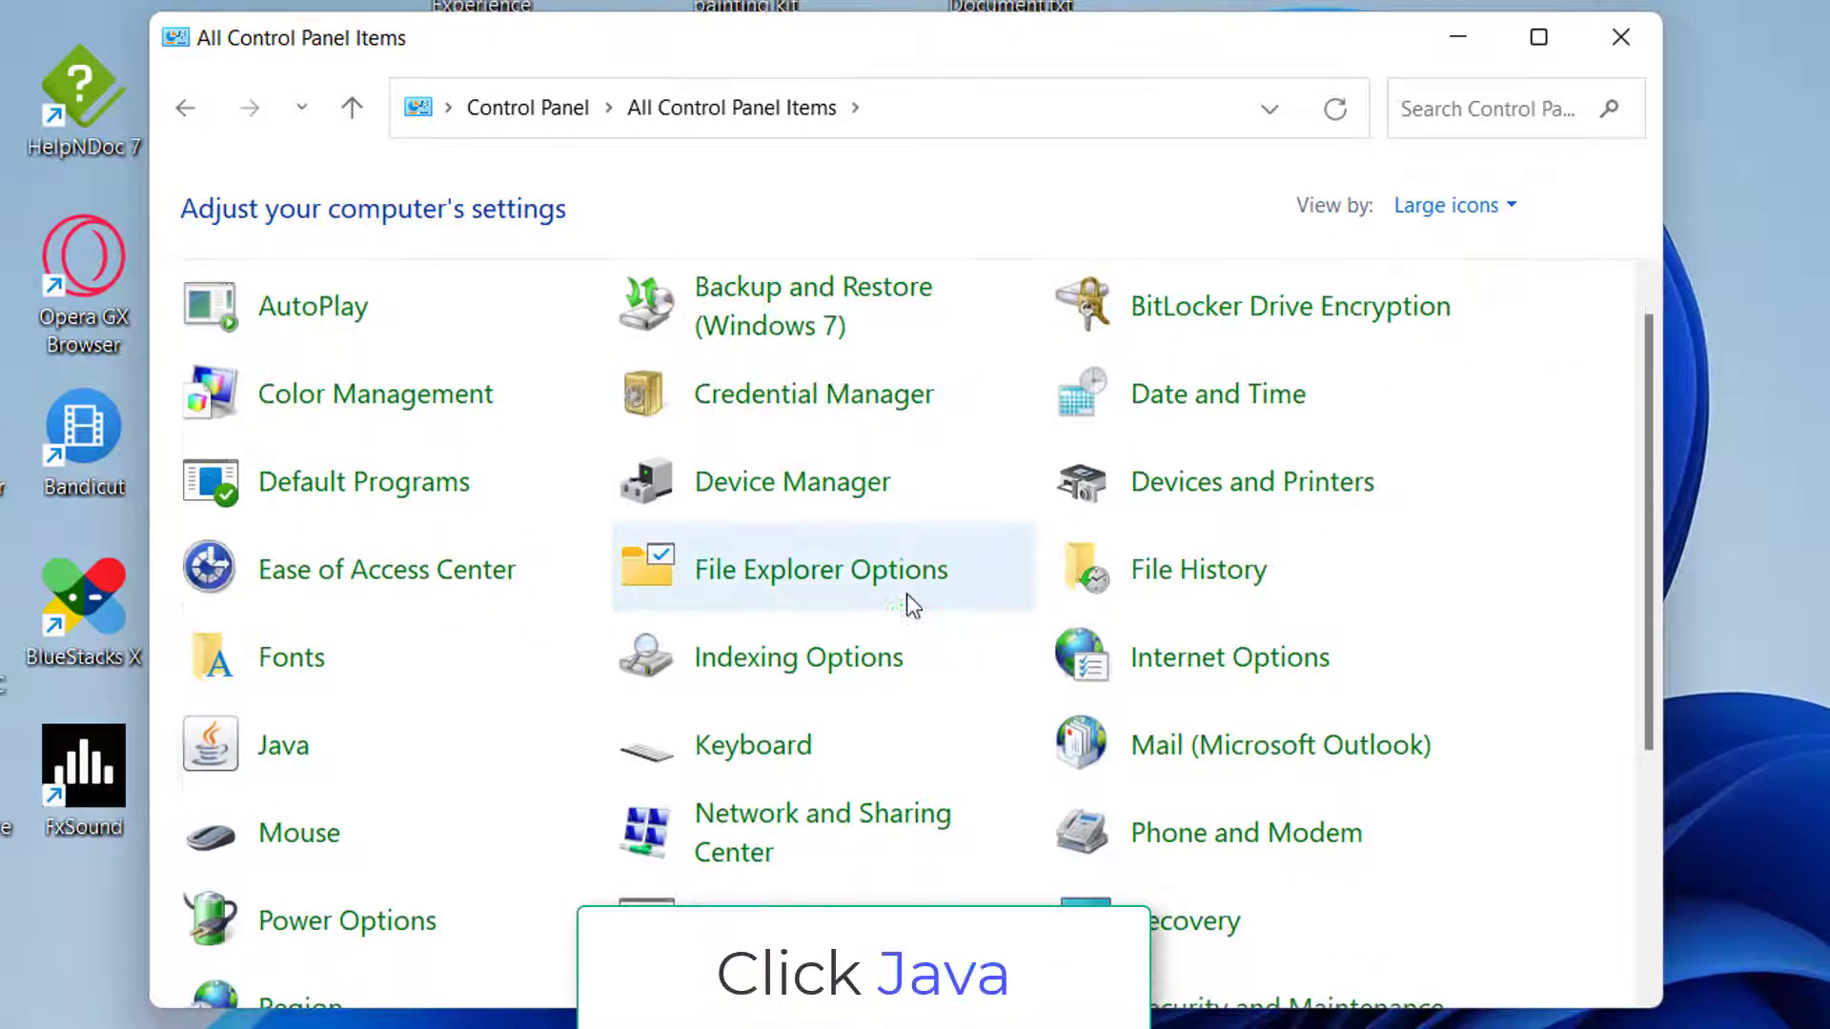
{"action": "left_click", "coordinate": [279, 753]}
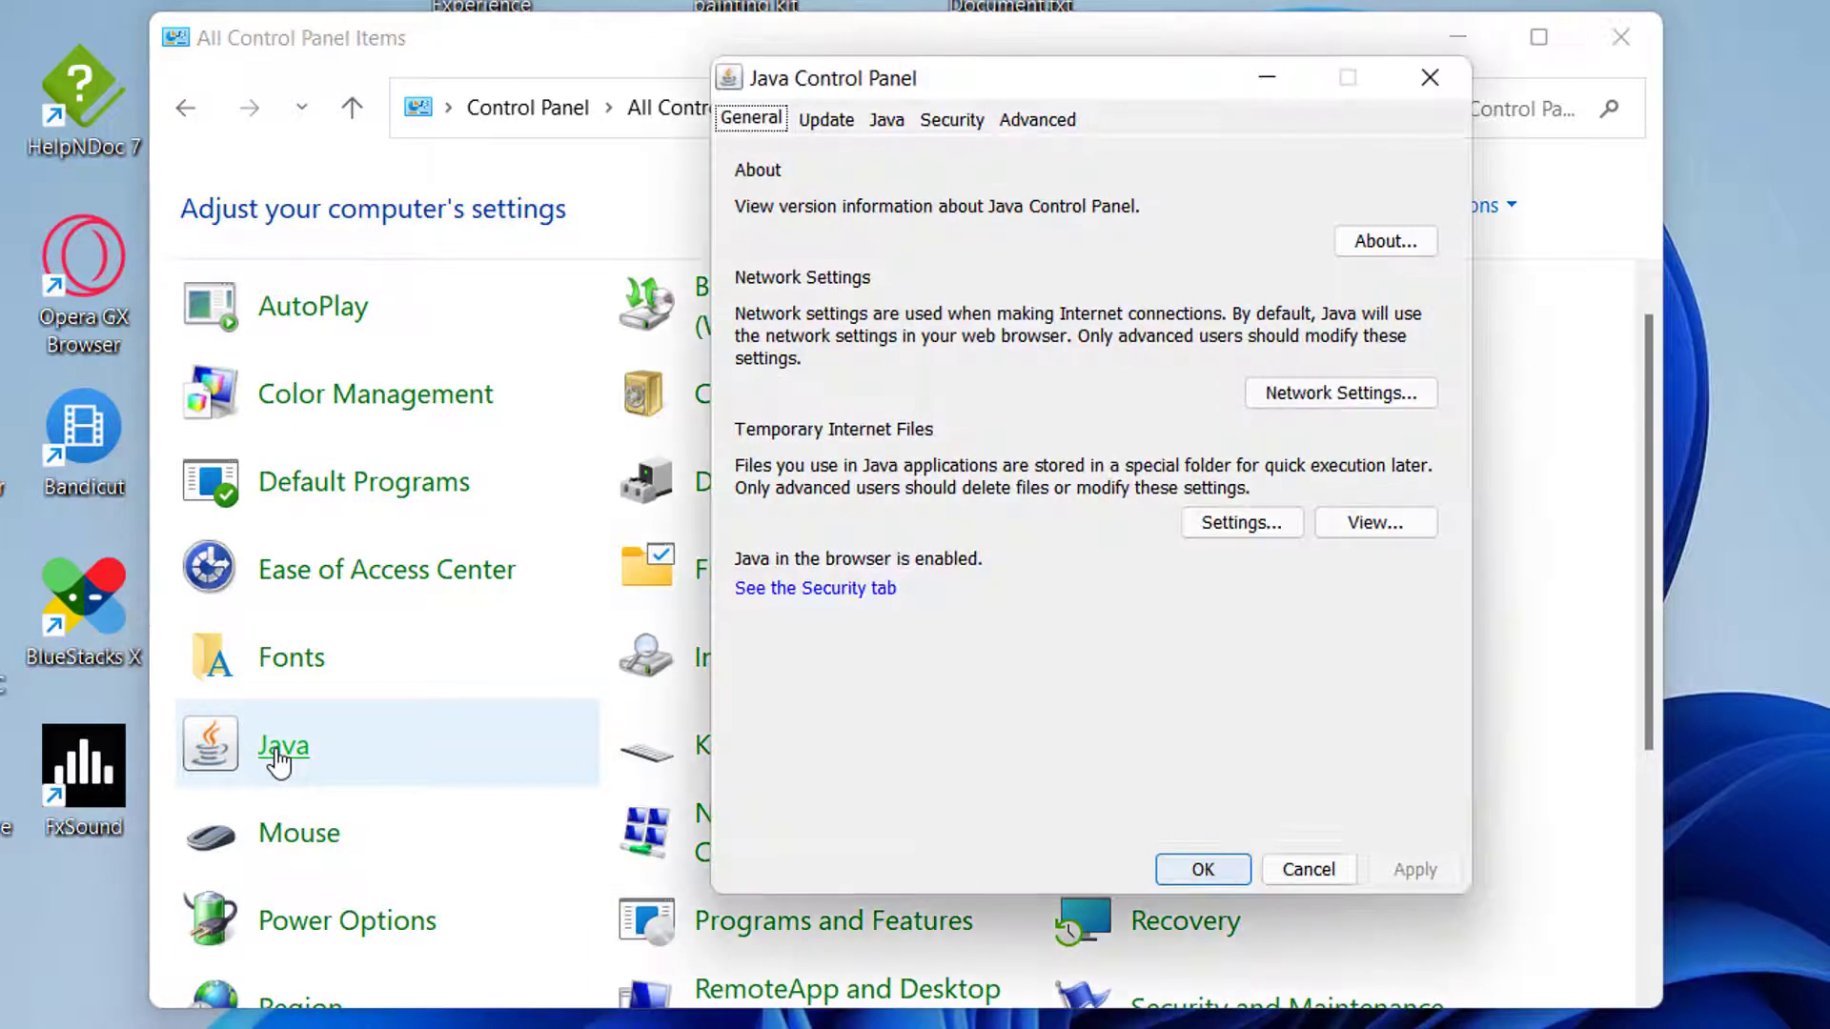
{"action": "left_click", "coordinate": [840, 123]}
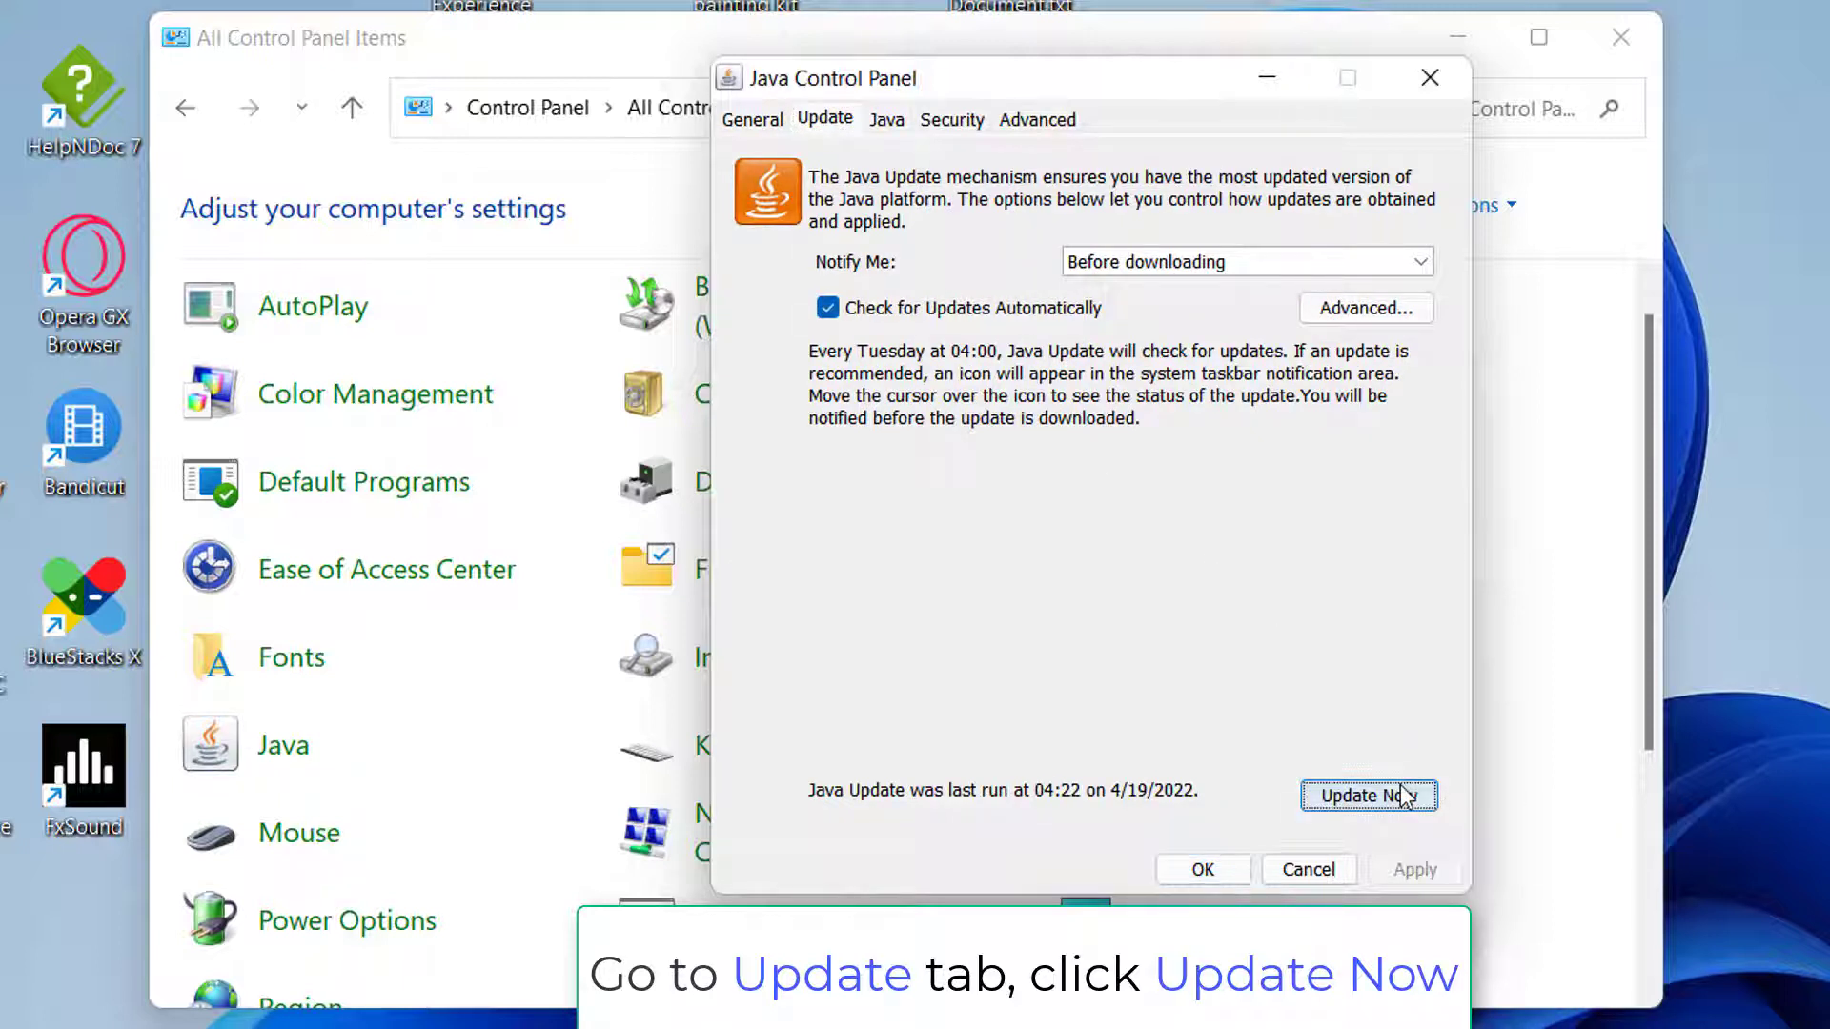
Run Java Update Now, uninstall outdated Java 8 Update 51, and close Java settings
{"action": "left_click", "coordinate": [1369, 796]}
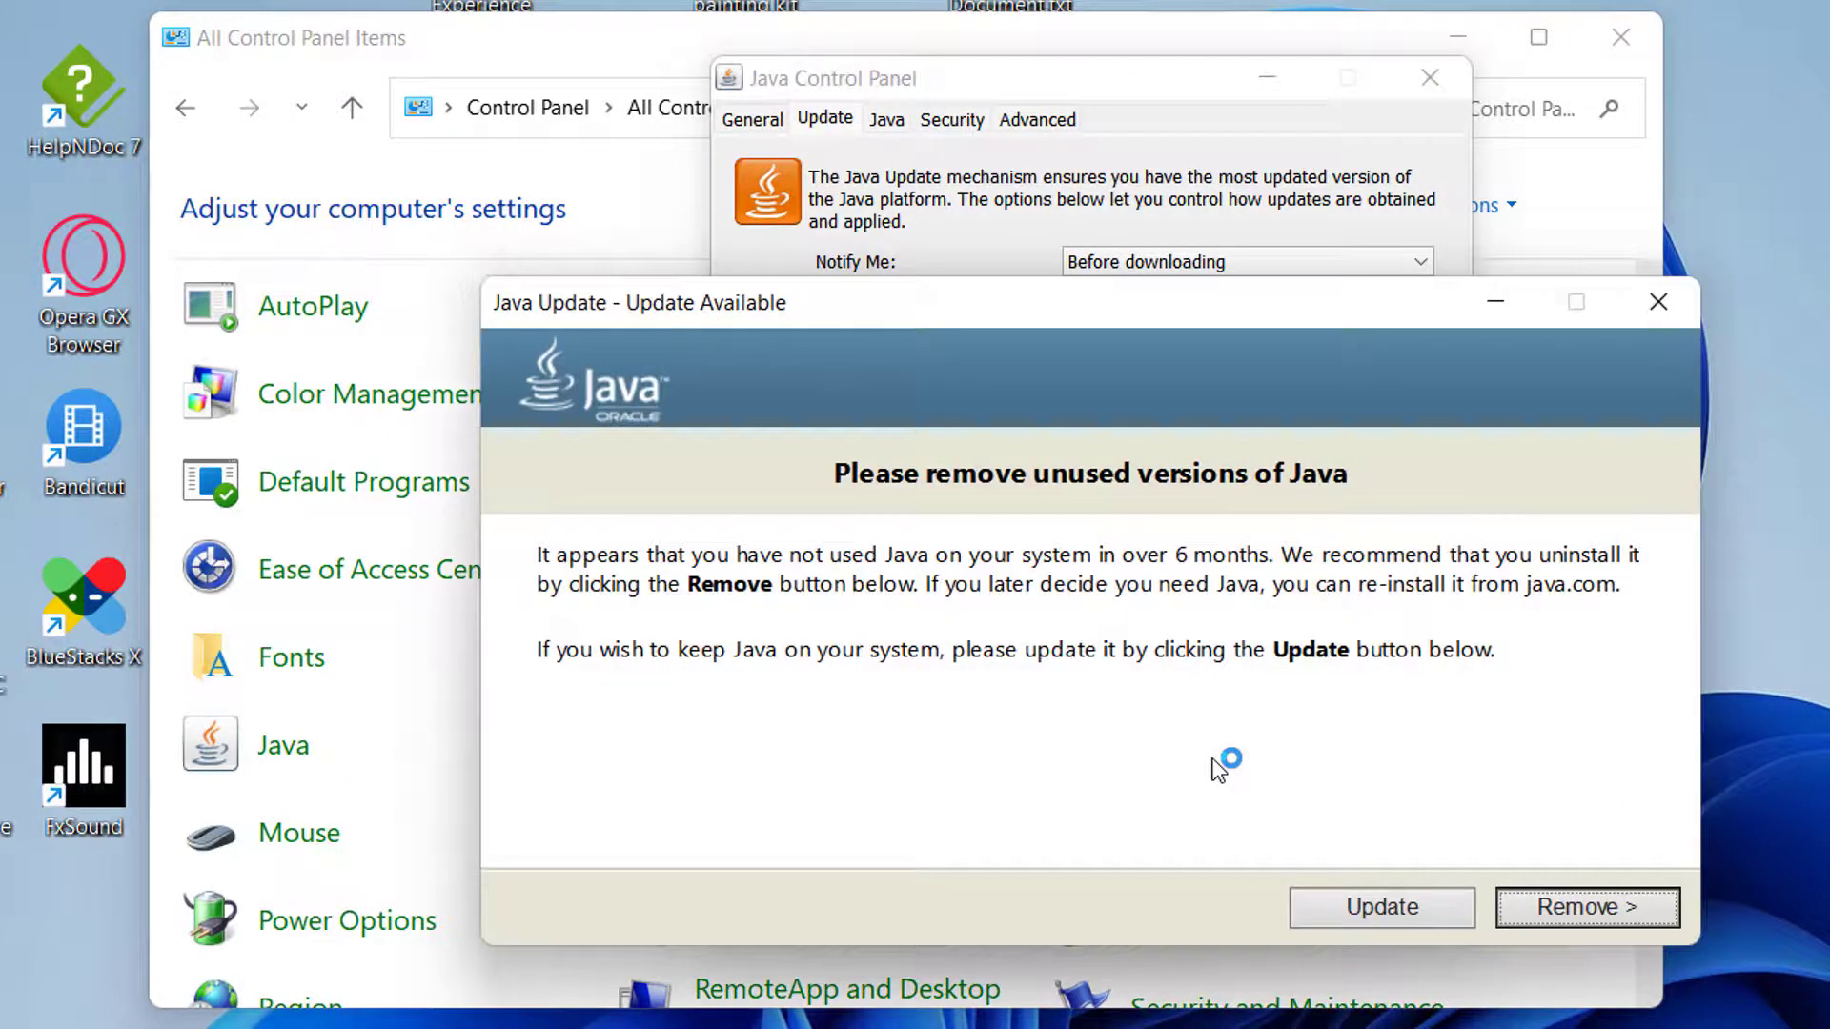
{"action": "left_click", "coordinate": [1406, 910]}
{"action": "left_click", "coordinate": [1380, 896]}
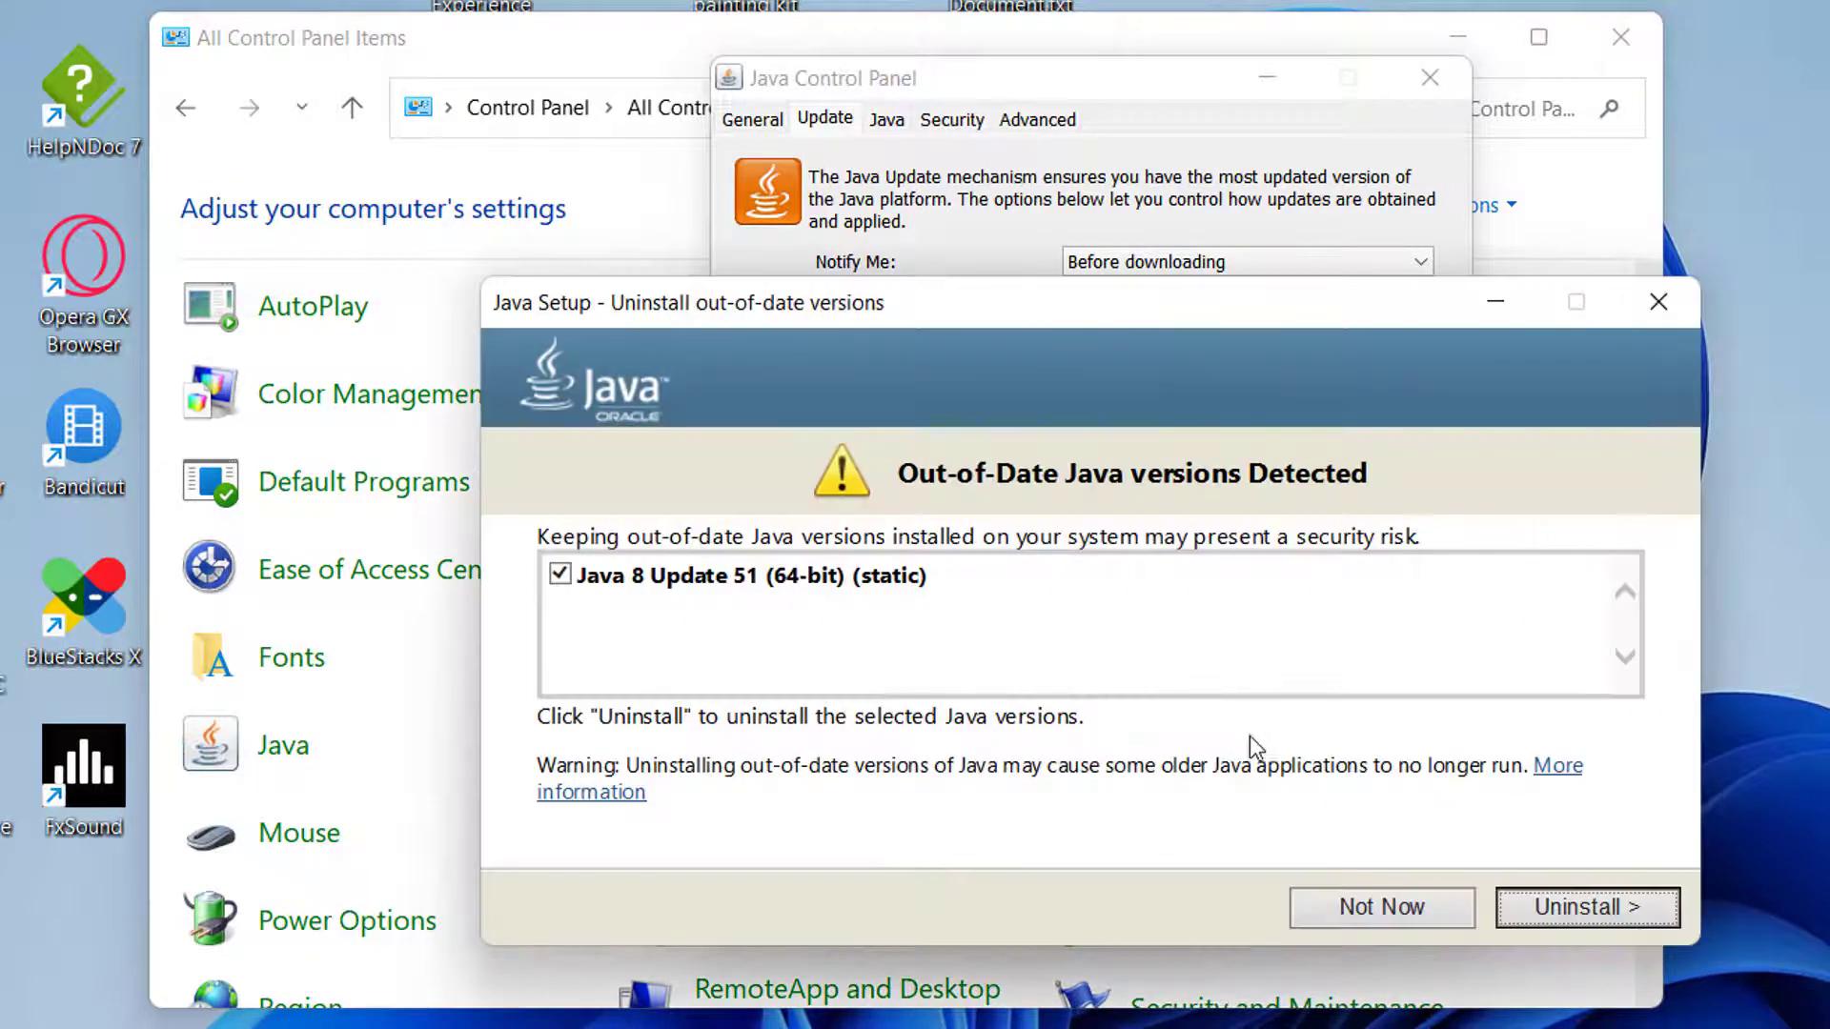
{"action": "left_click", "coordinate": [1577, 907]}
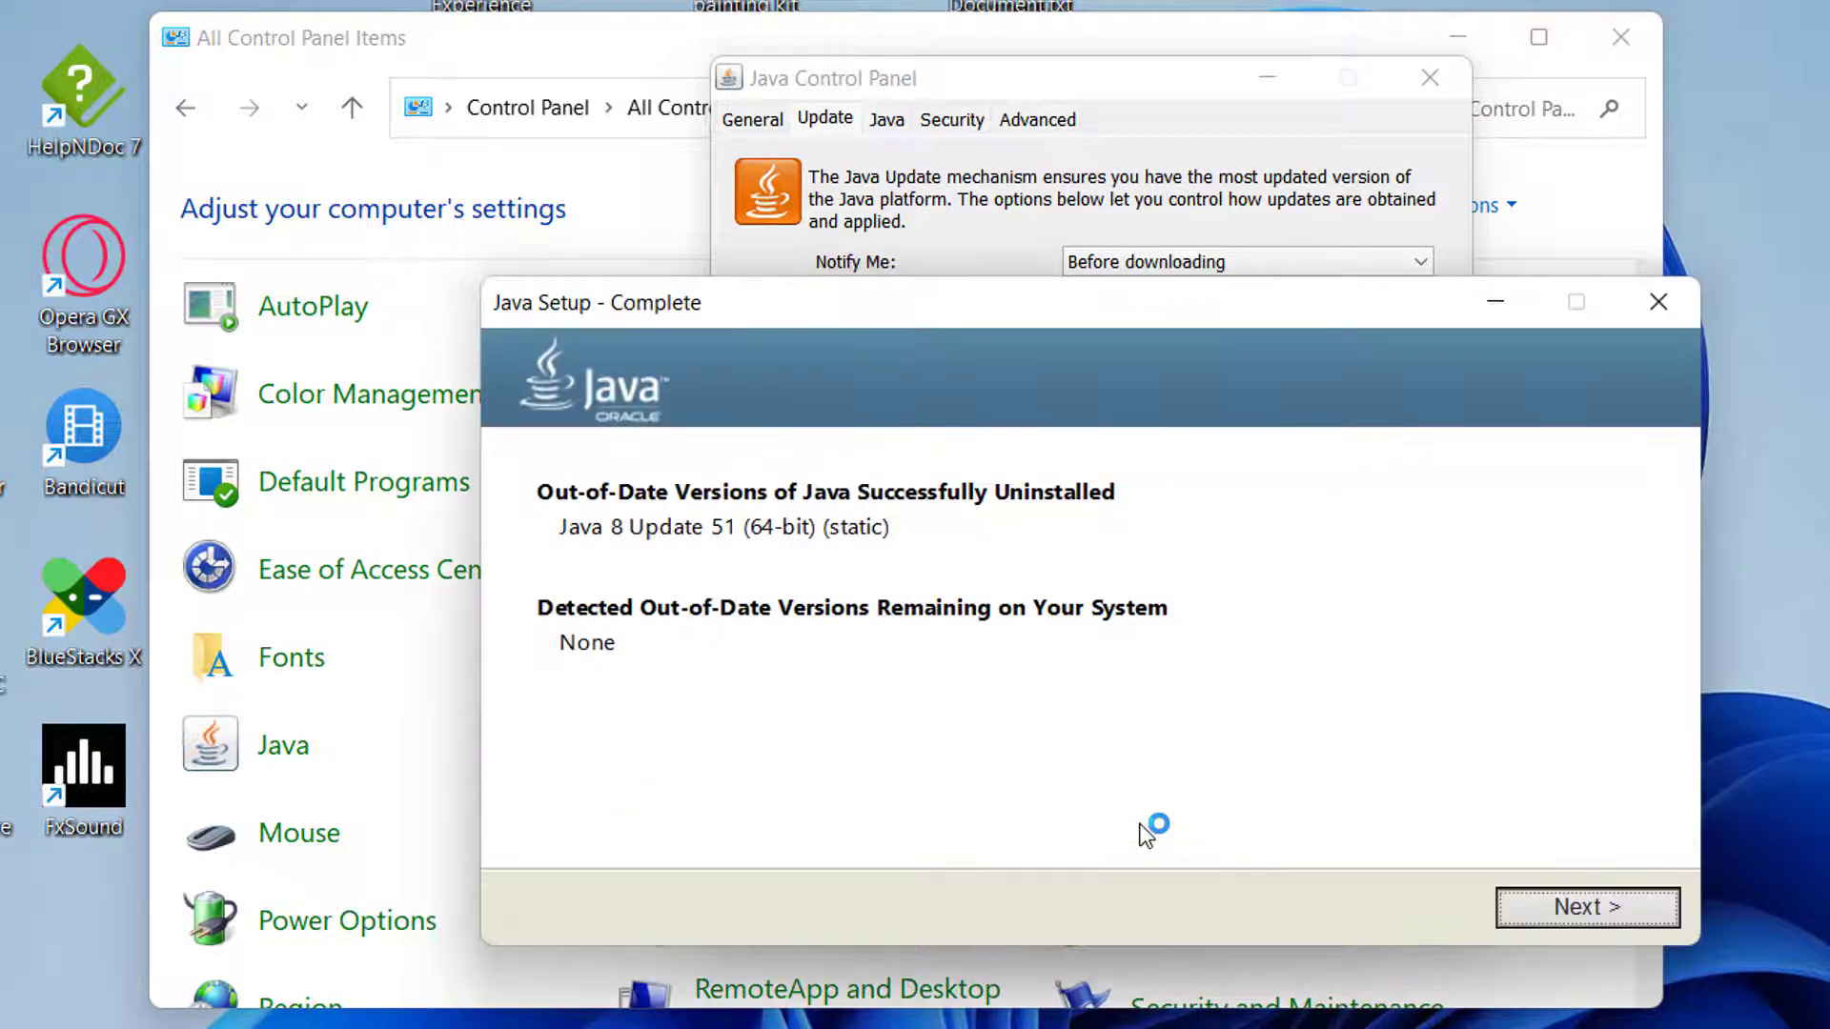
{"action": "left_click", "coordinate": [1539, 905]}
{"action": "left_click", "coordinate": [1625, 917]}
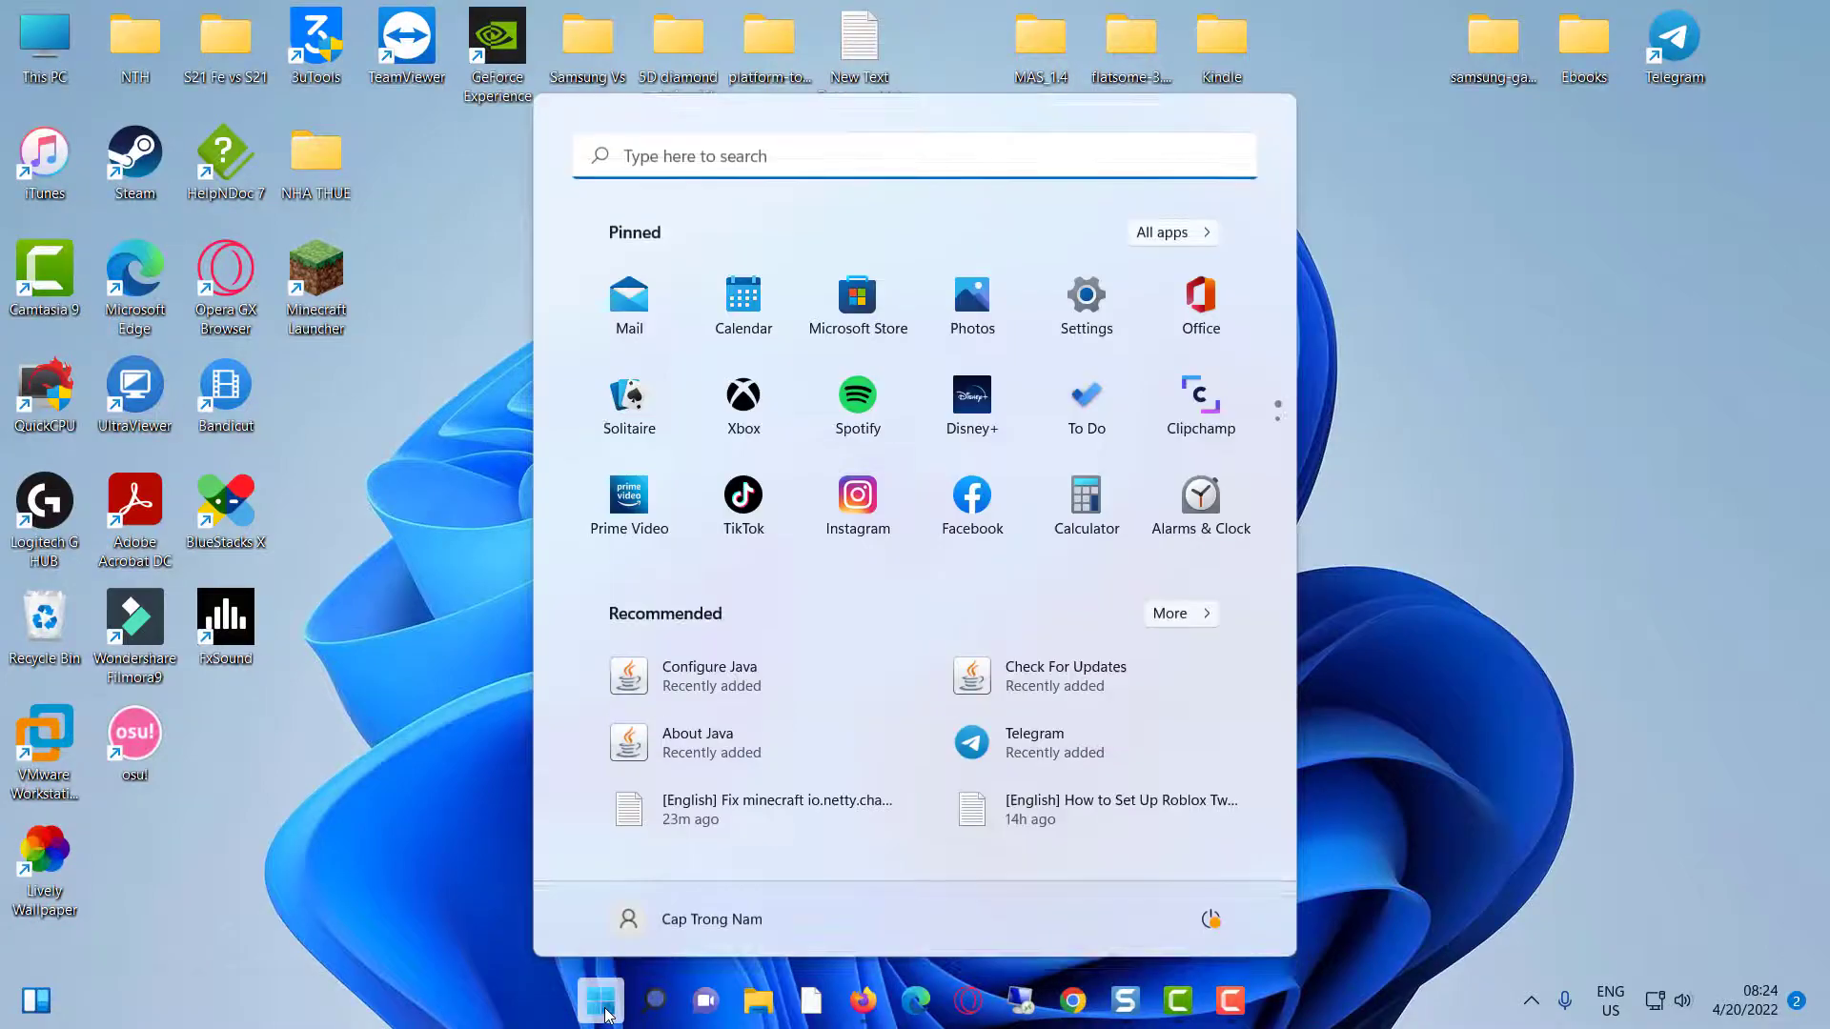
Search 'firewall' and unlock Windows Defender Firewall's Allow an app list via Change settings
{"action": "type", "text": "firewall"}
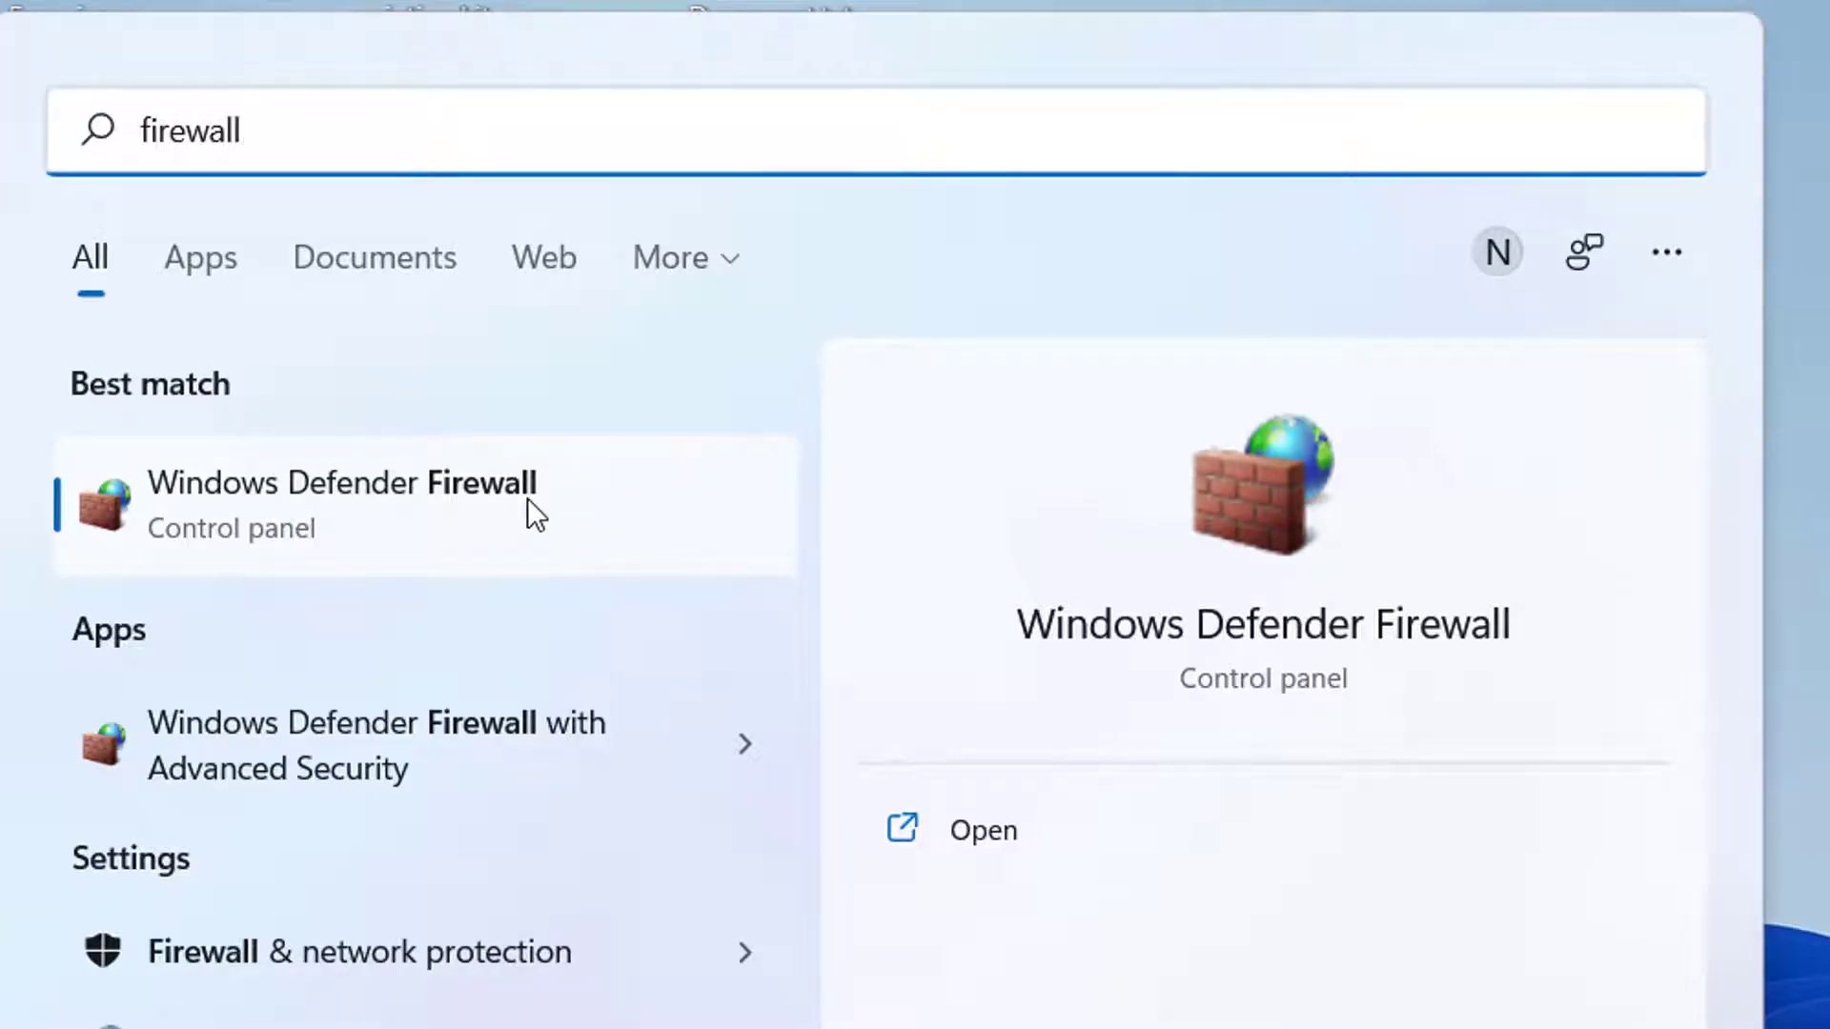
{"action": "left_click", "coordinate": [528, 500]}
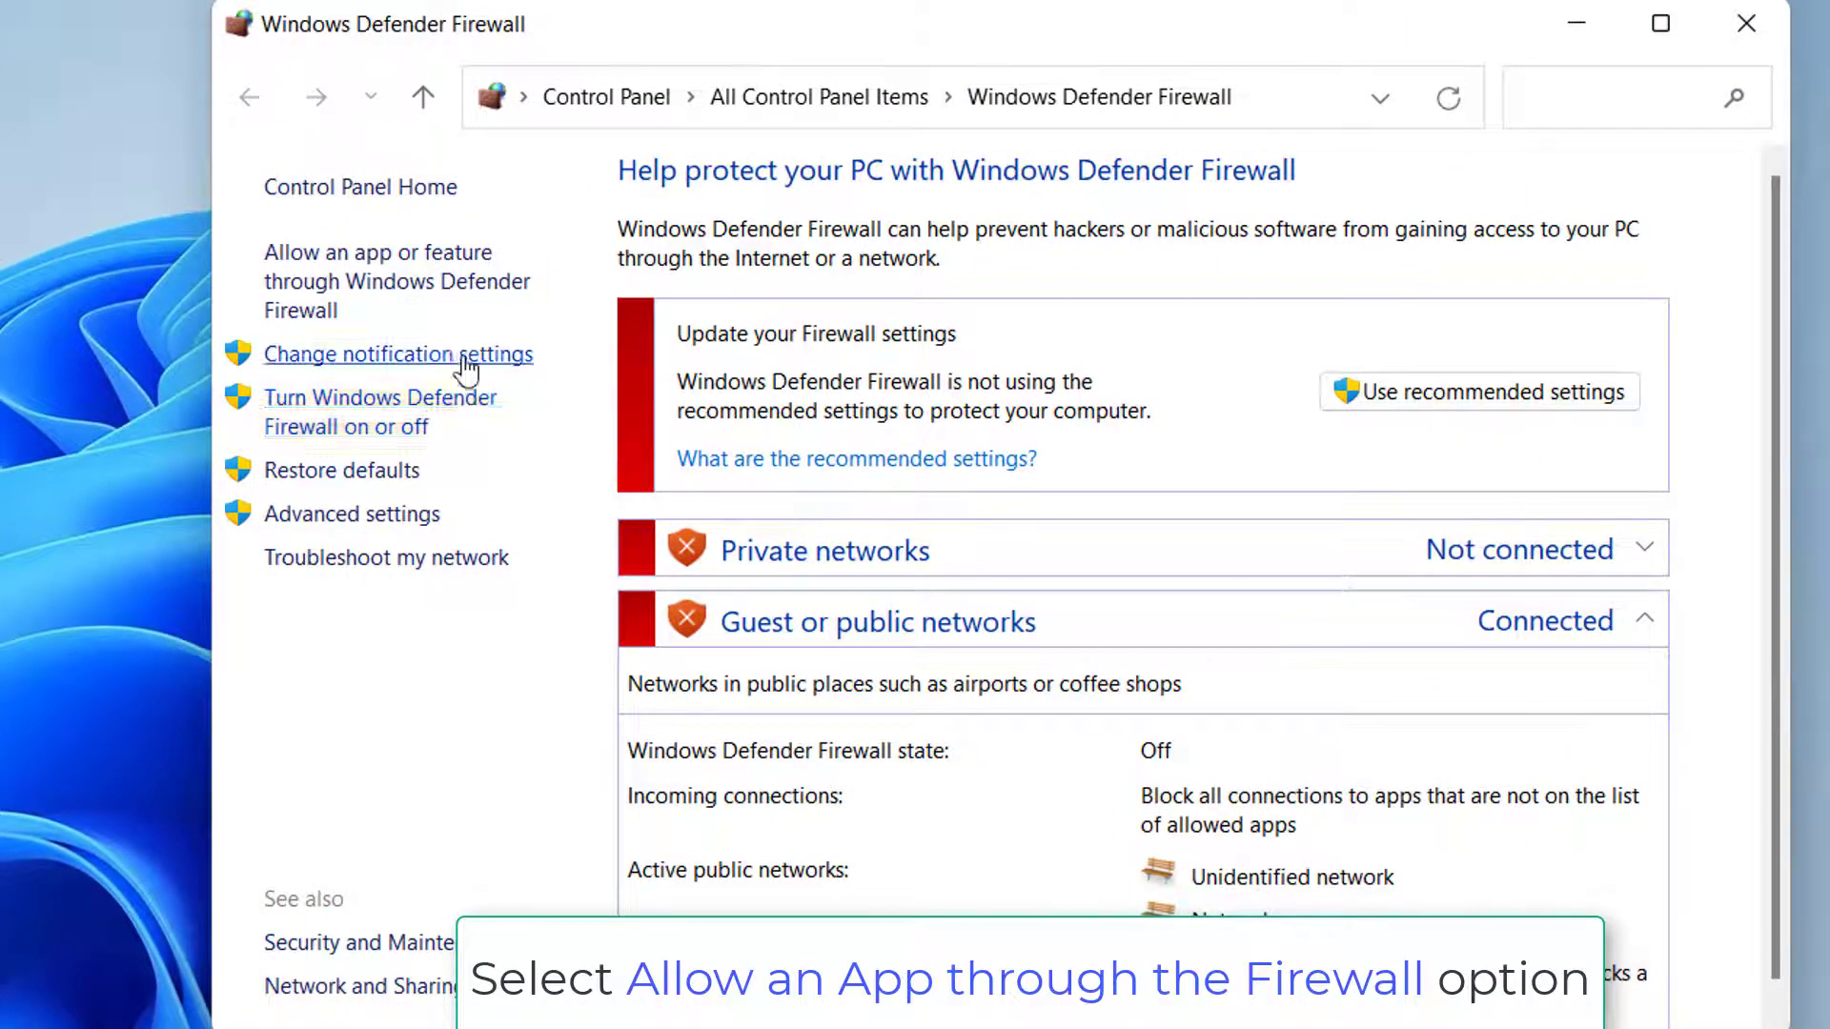
{"action": "left_click", "coordinate": [423, 292]}
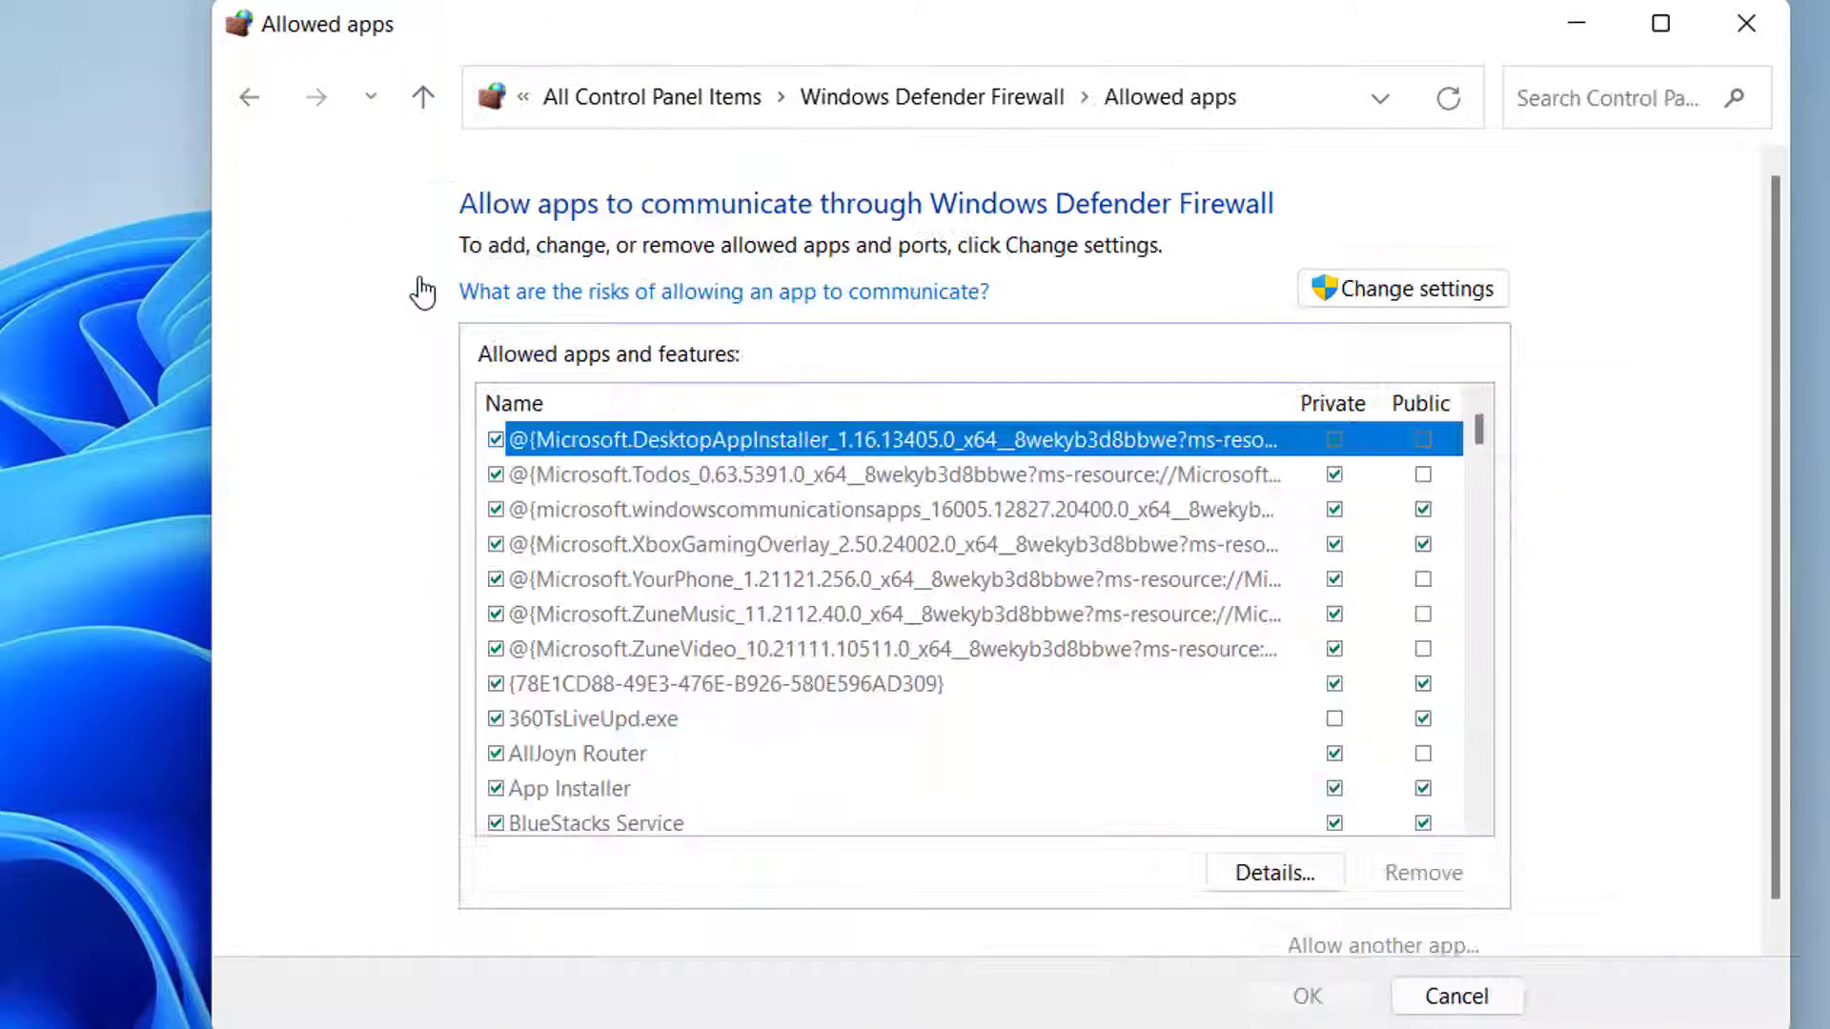
{"action": "left_click", "coordinate": [1423, 288]}
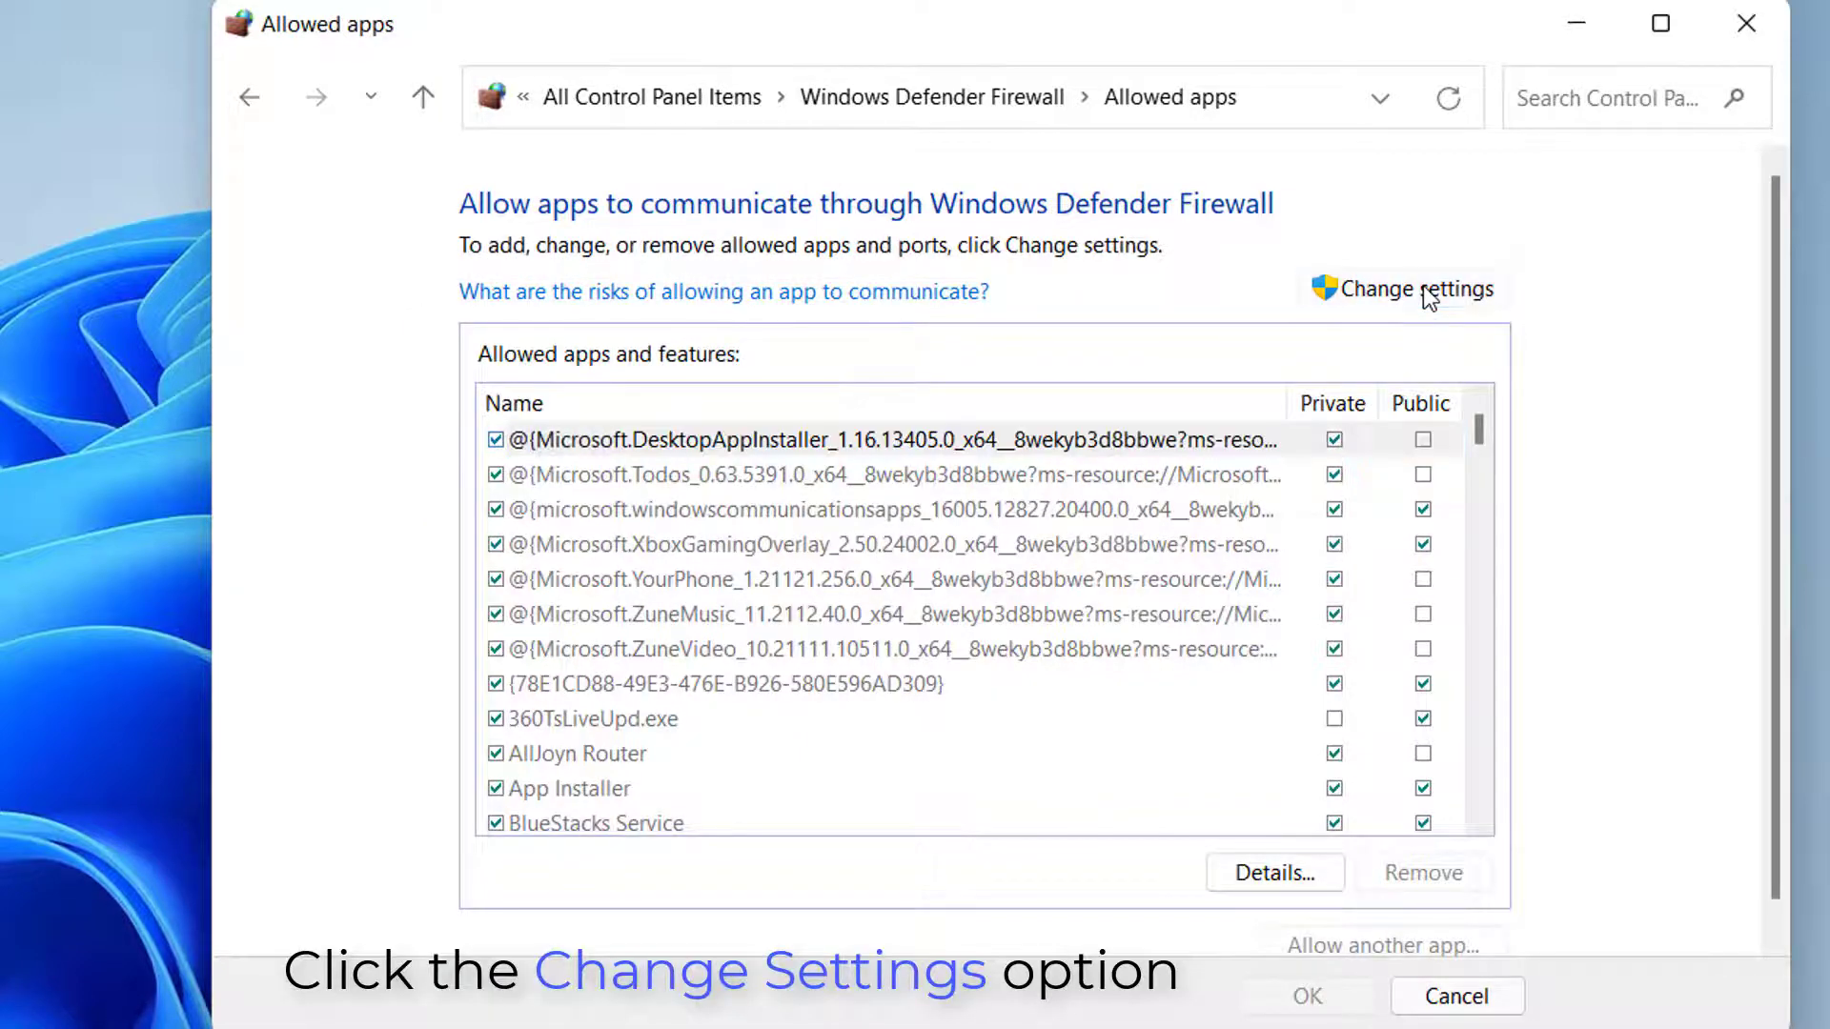
{"action": "scroll", "coordinate": [1395, 804], "scroll_direction": "down", "scroll_amount": 1}
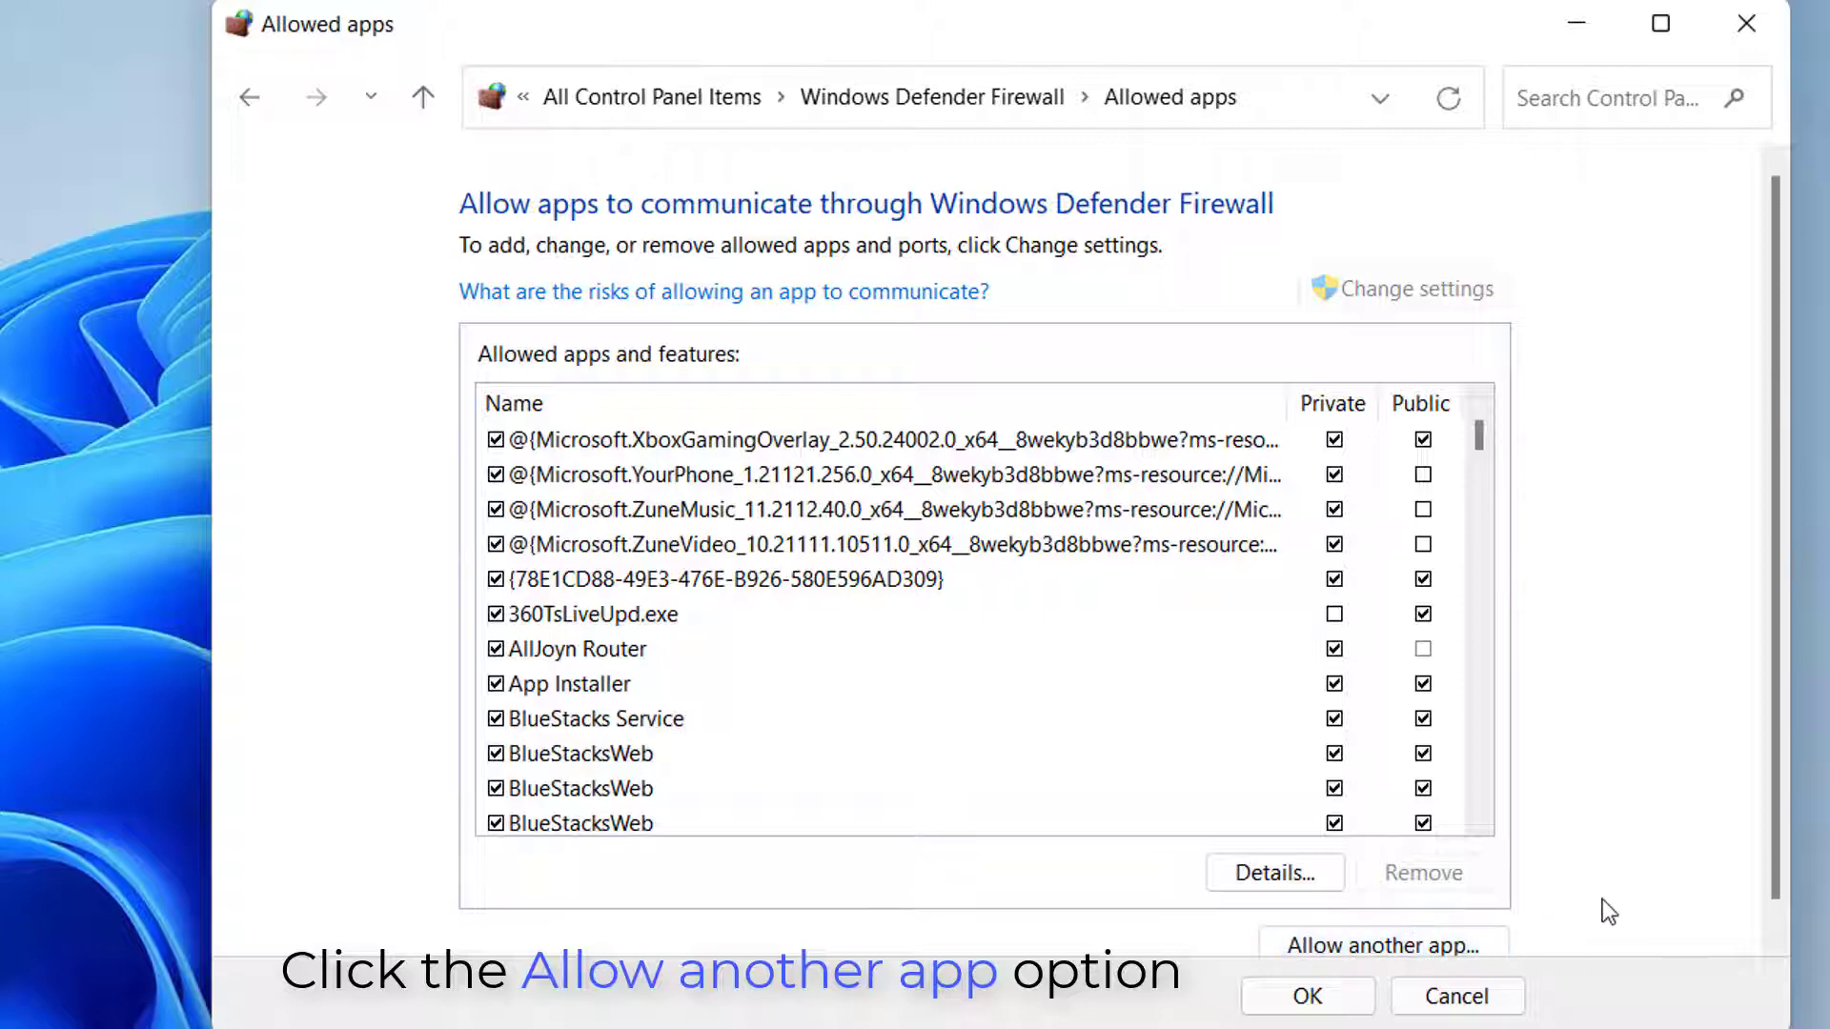
{"action": "scroll", "coordinate": [1605, 907], "scroll_direction": "down", "scroll_amount": 1}
Start adding an allowed app and browse to Local Disk (C:)
{"action": "left_click", "coordinate": [1383, 927]}
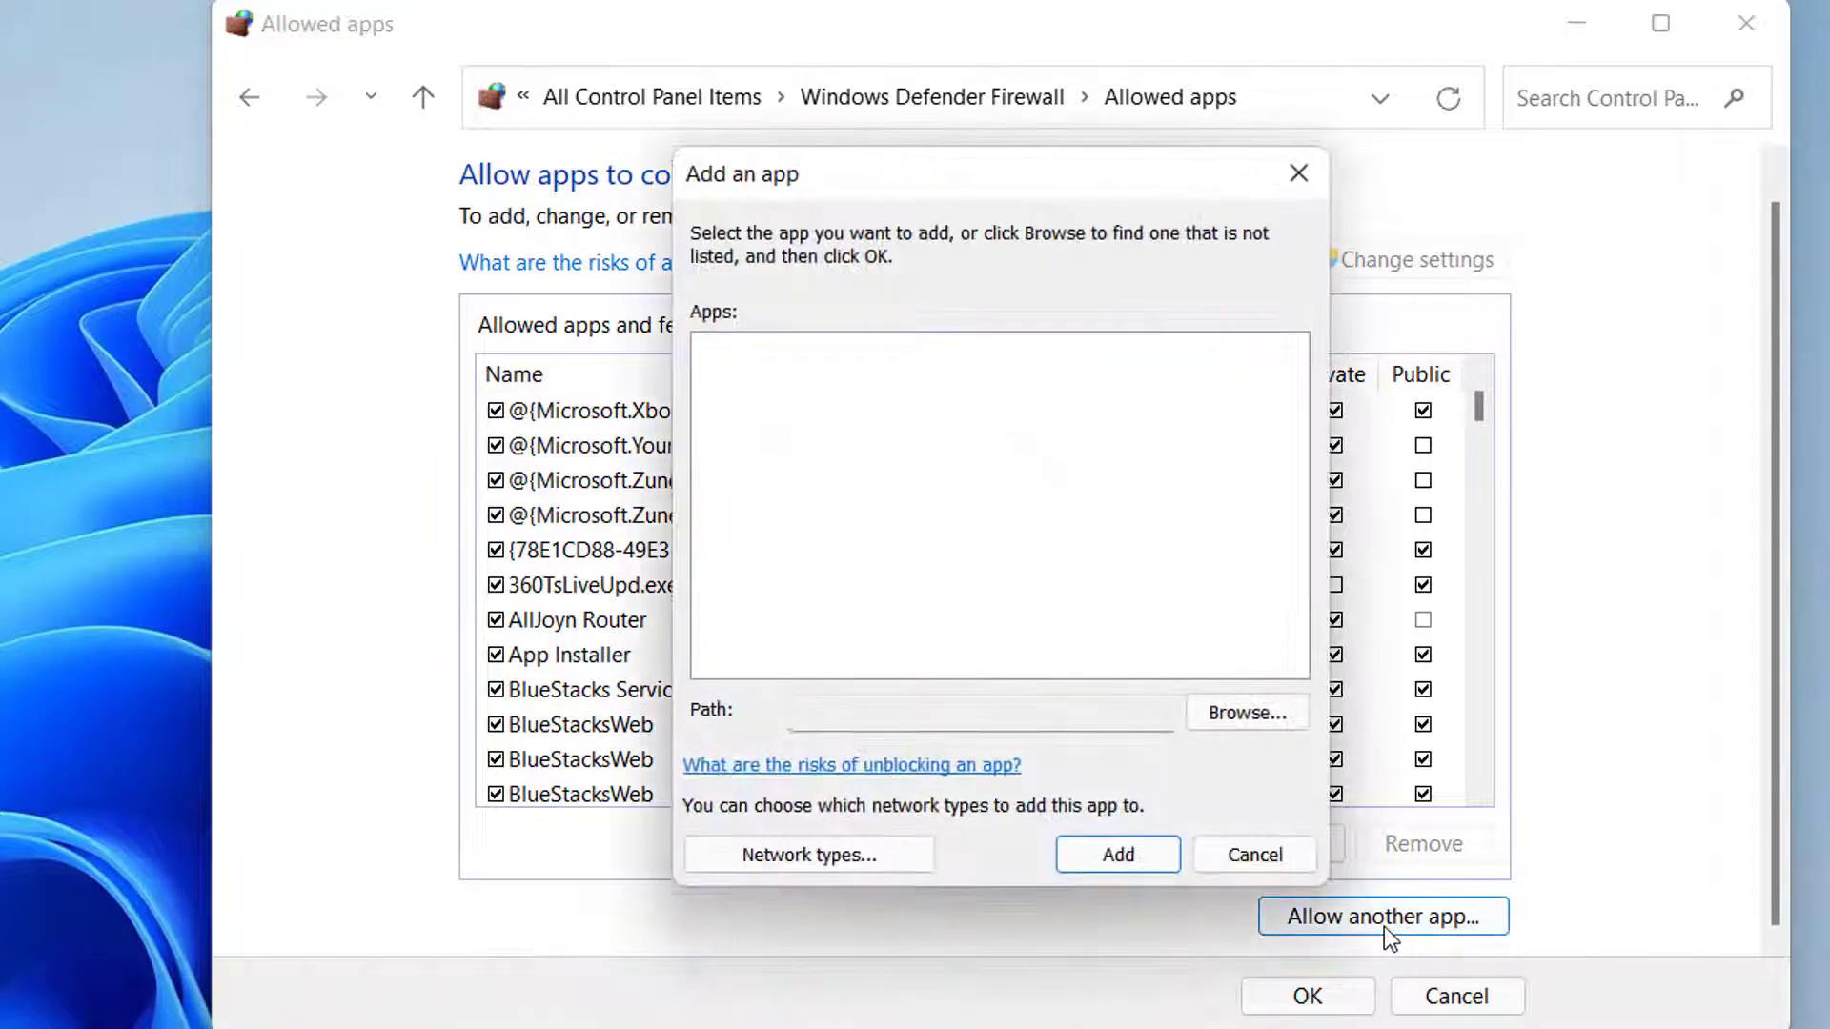
{"action": "left_click", "coordinate": [1258, 714]}
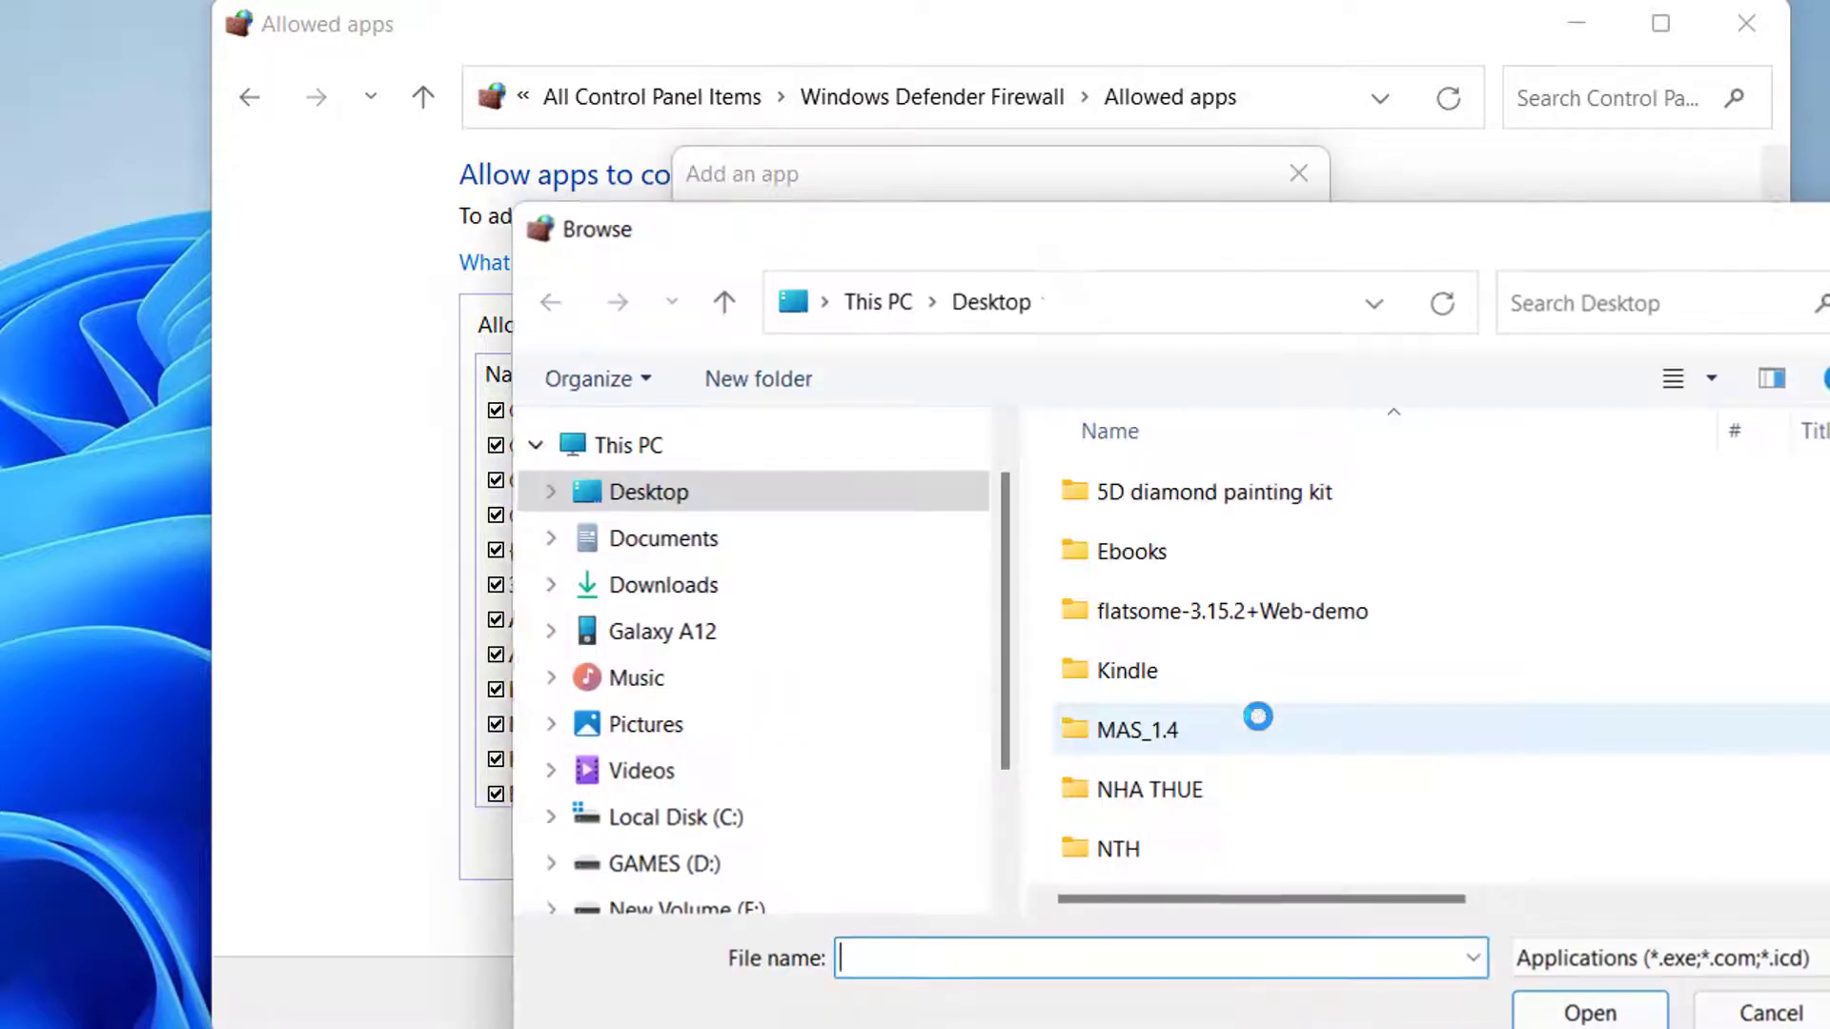
{"action": "left_click", "coordinate": [559, 812]}
{"action": "scroll", "coordinate": [1201, 734], "scroll_direction": "down", "scroll_amount": 2}
{"action": "scroll", "coordinate": [1260, 751], "scroll_direction": "down", "scroll_amount": 2}
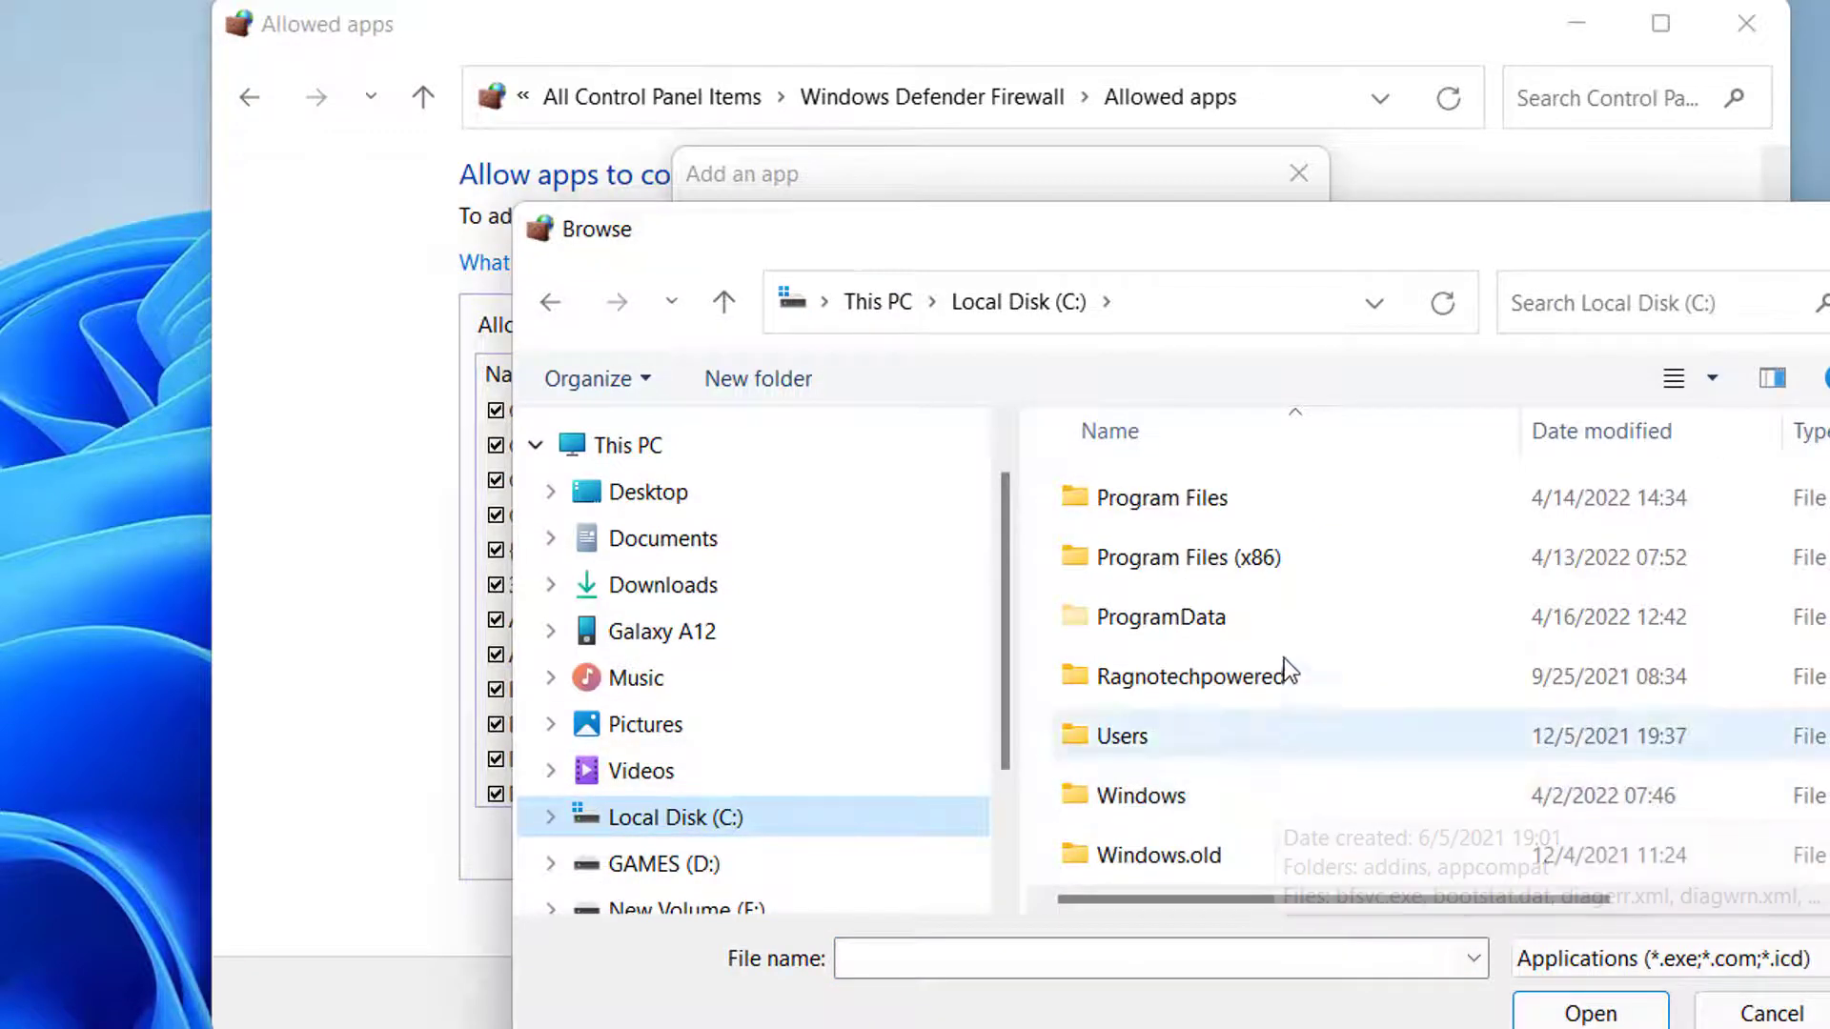
Pick MinecraftLauncher.exe from Program Files (x86) > Minecraft Launcher
{"action": "double_click", "coordinate": [1243, 563]}
{"action": "scroll", "coordinate": [1296, 629], "scroll_direction": "down", "scroll_amount": 1}
{"action": "scroll", "coordinate": [1306, 657], "scroll_direction": "down", "scroll_amount": 5}
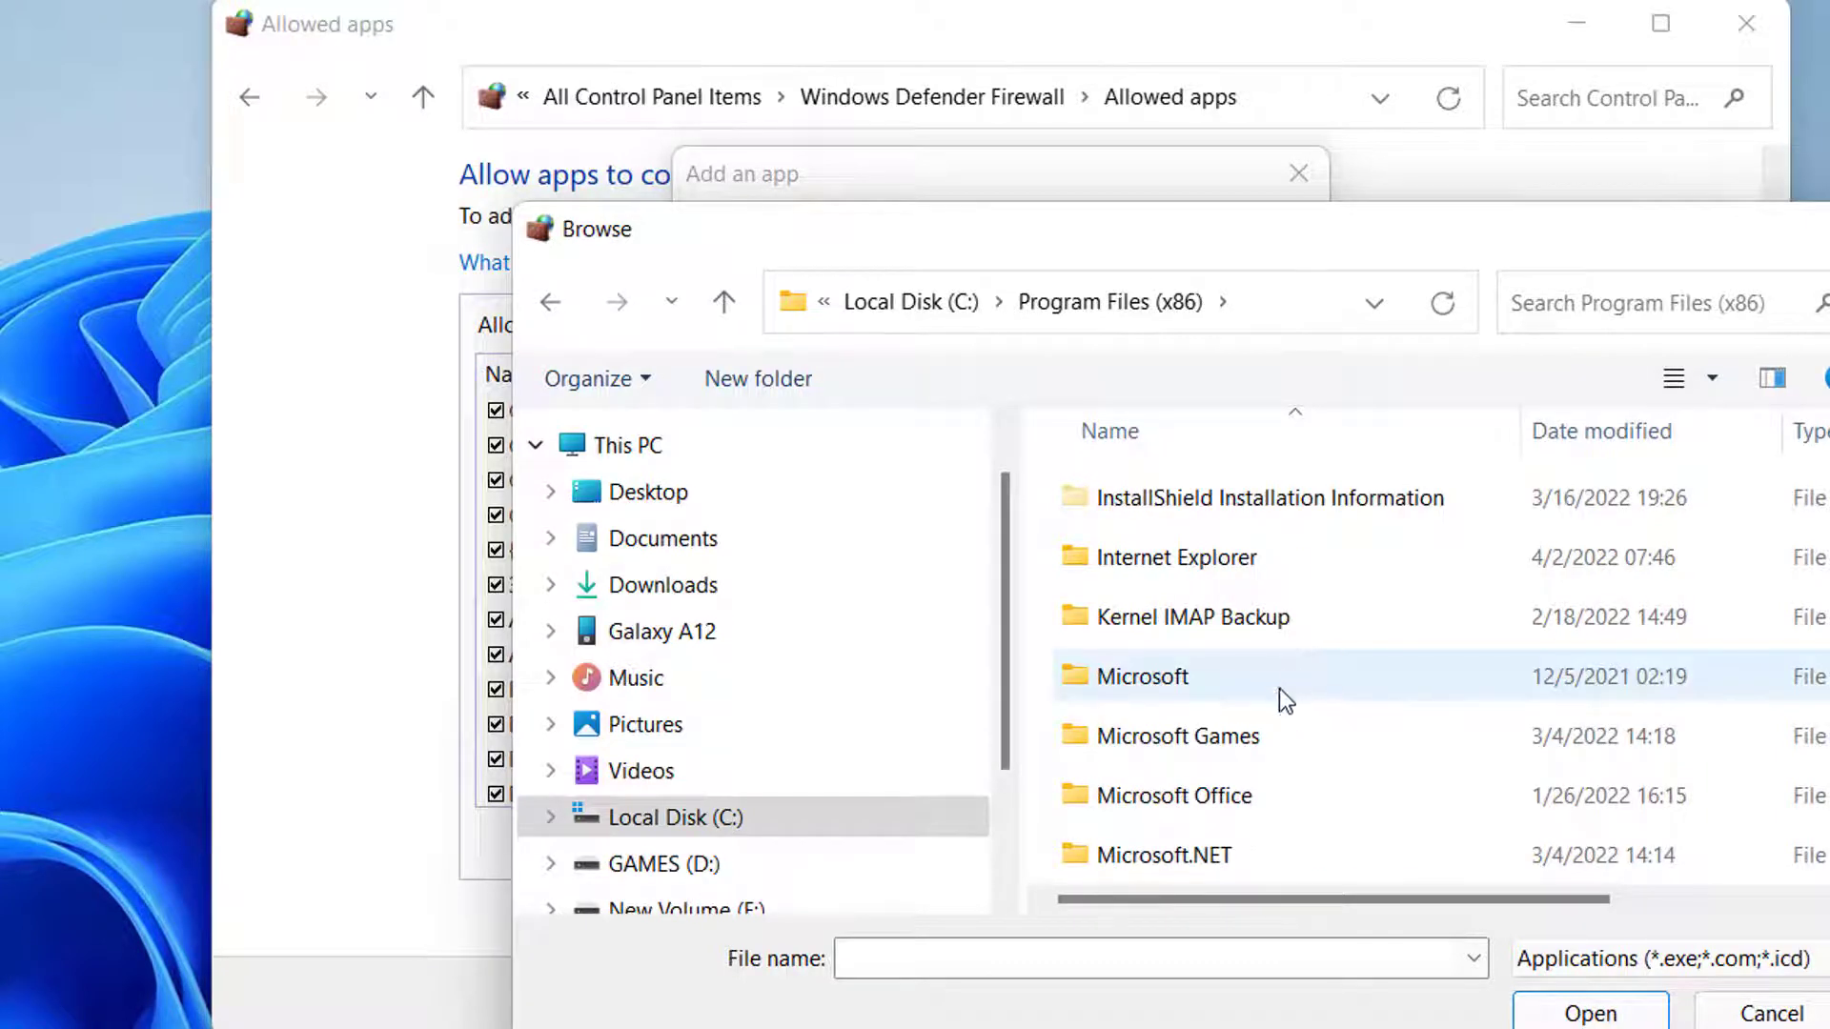
{"action": "scroll", "coordinate": [1279, 689], "scroll_direction": "down", "scroll_amount": 1}
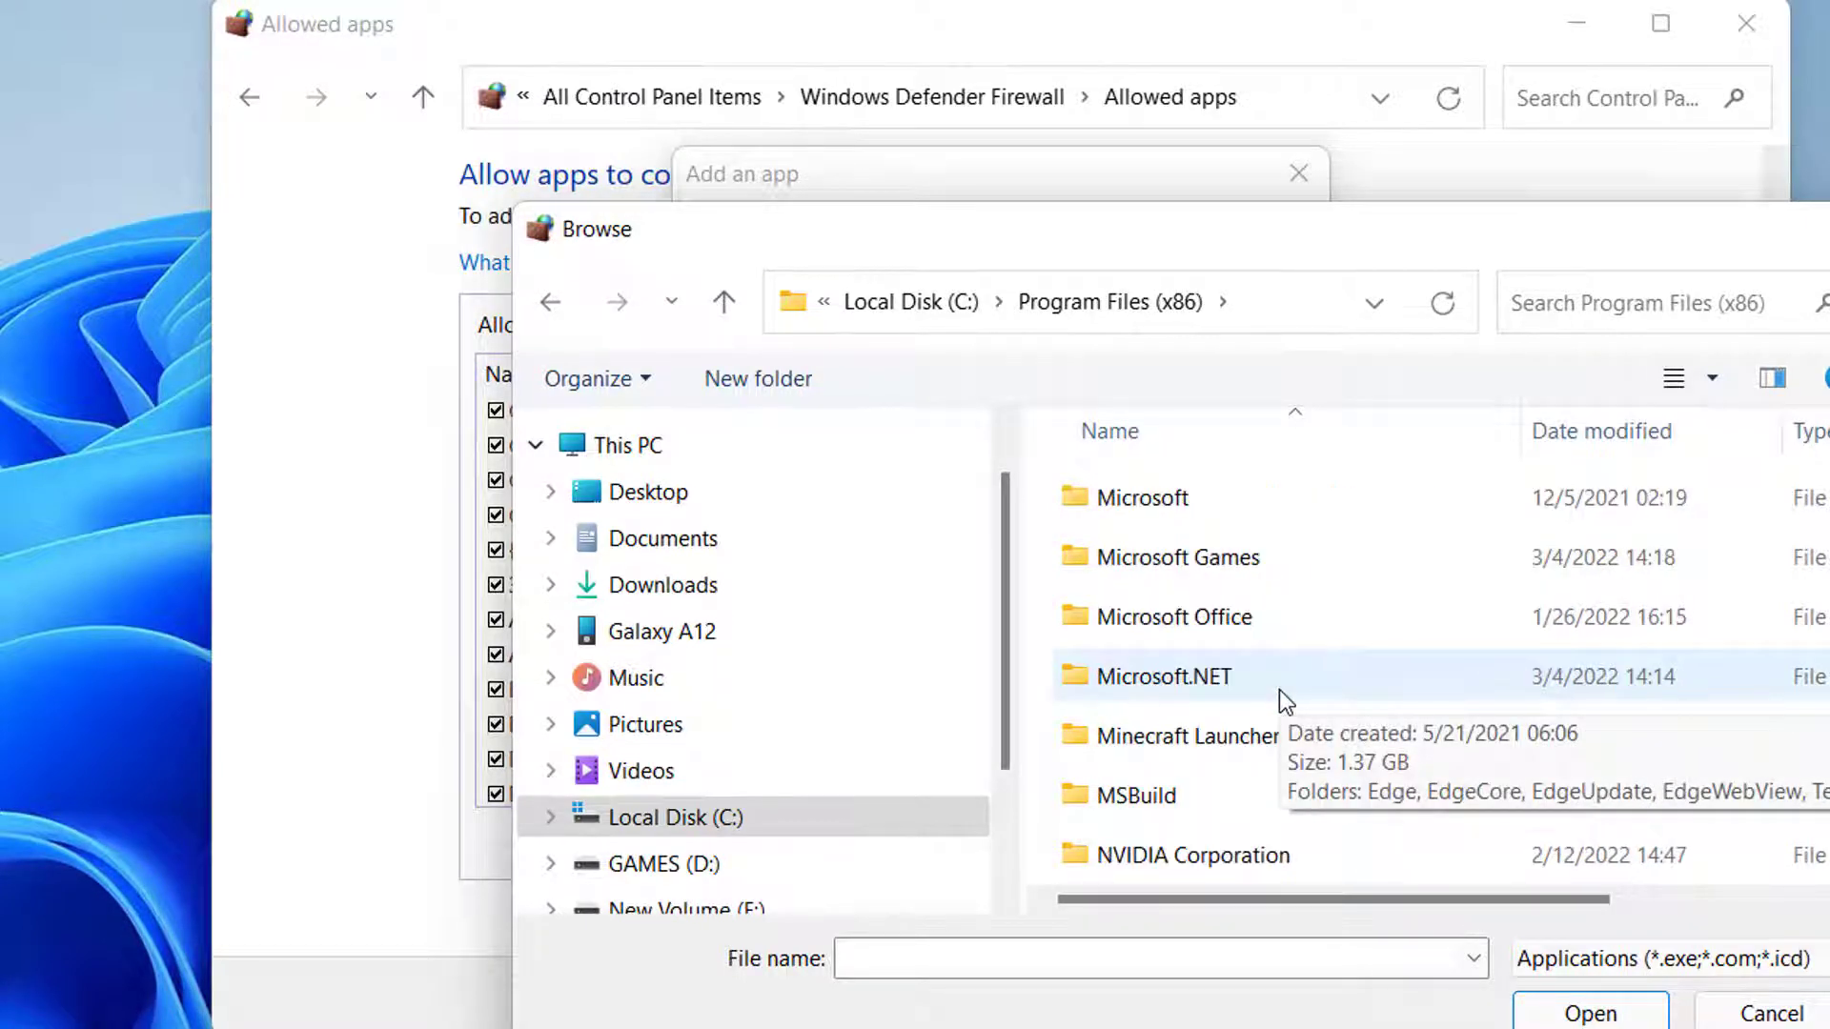
{"action": "double_click", "coordinate": [1208, 738]}
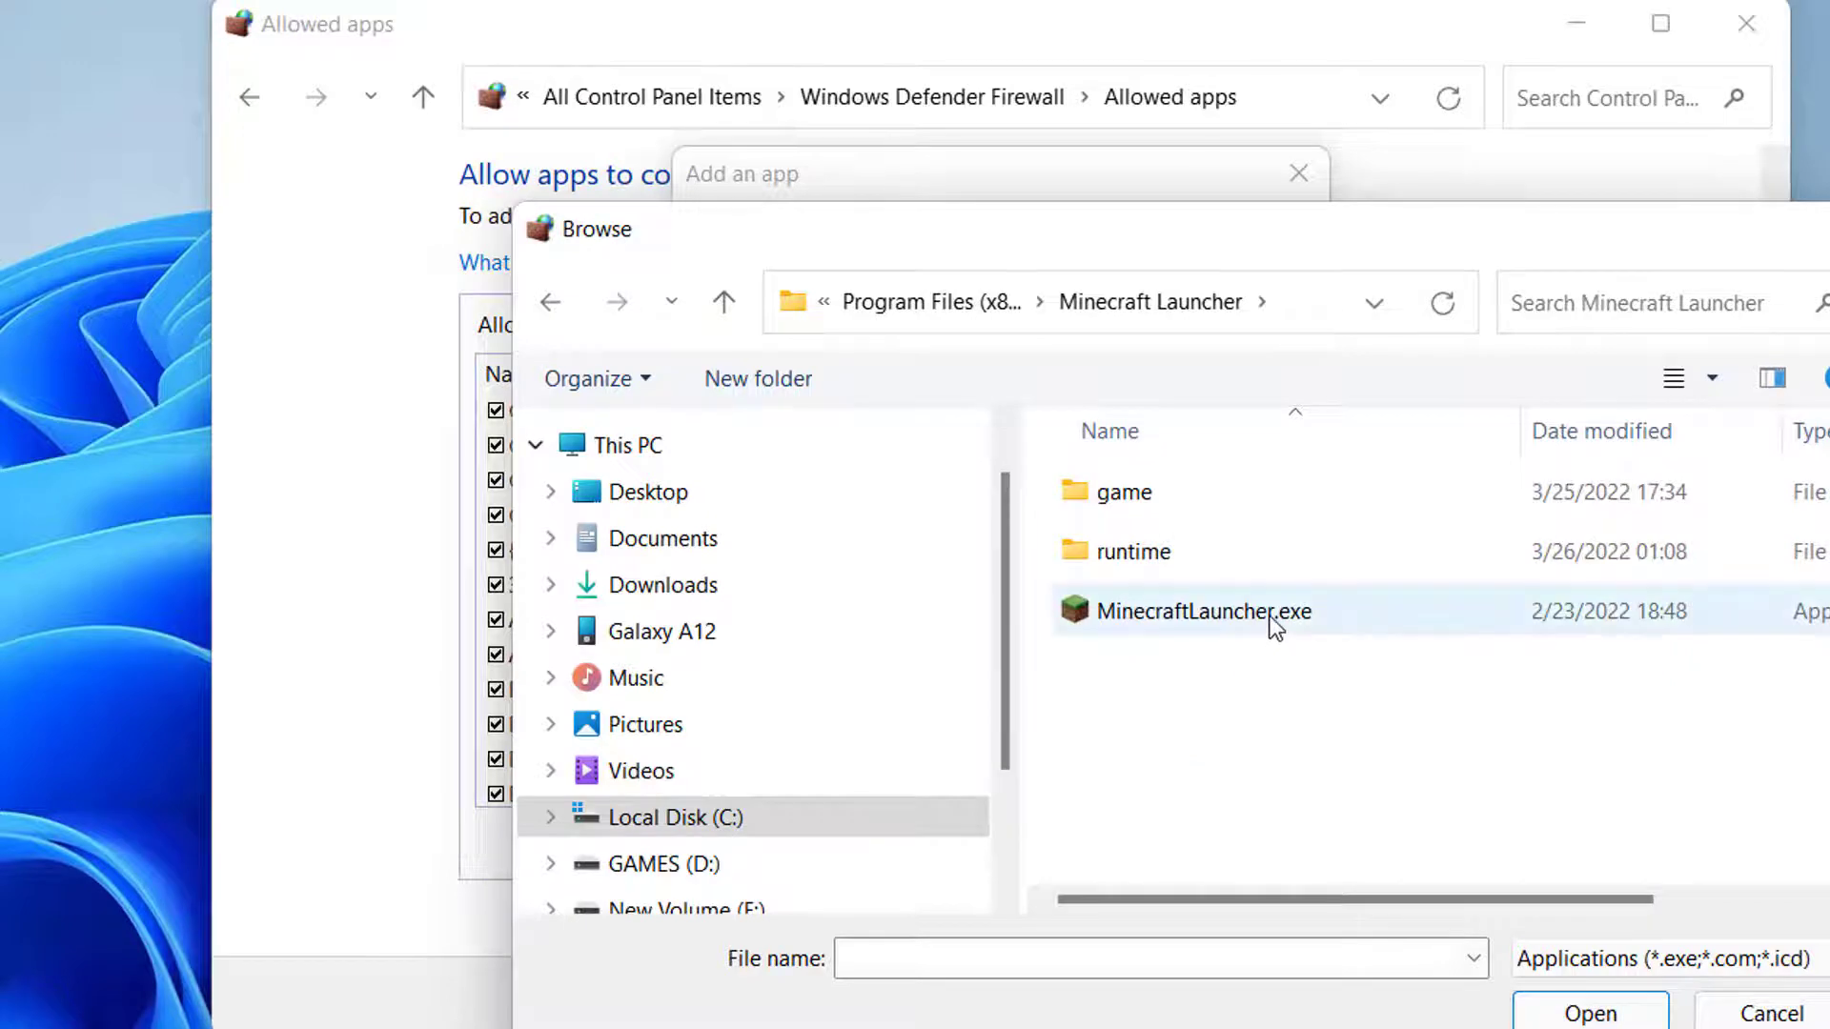
{"action": "left_click_drag", "start_coordinate": [1175, 249], "coordinate": [1048, 244]}
{"action": "left_click", "coordinate": [1054, 606]}
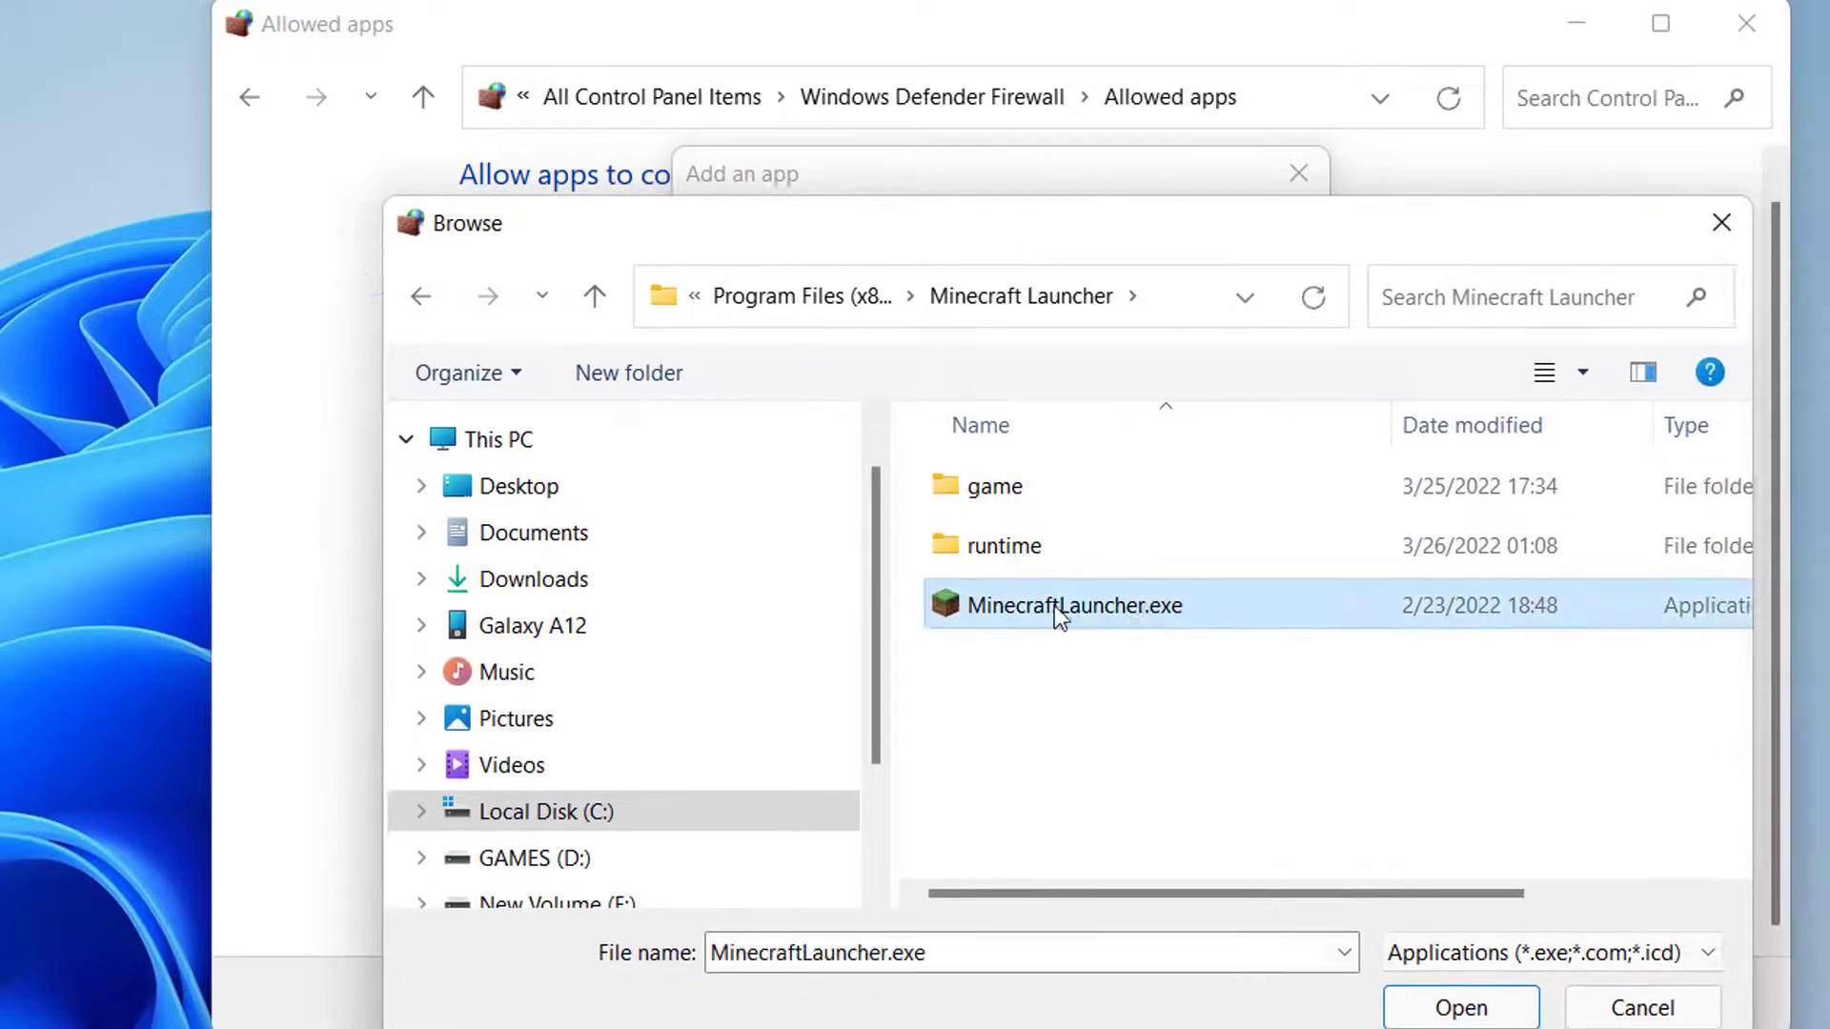
{"action": "double_click", "coordinate": [1071, 606]}
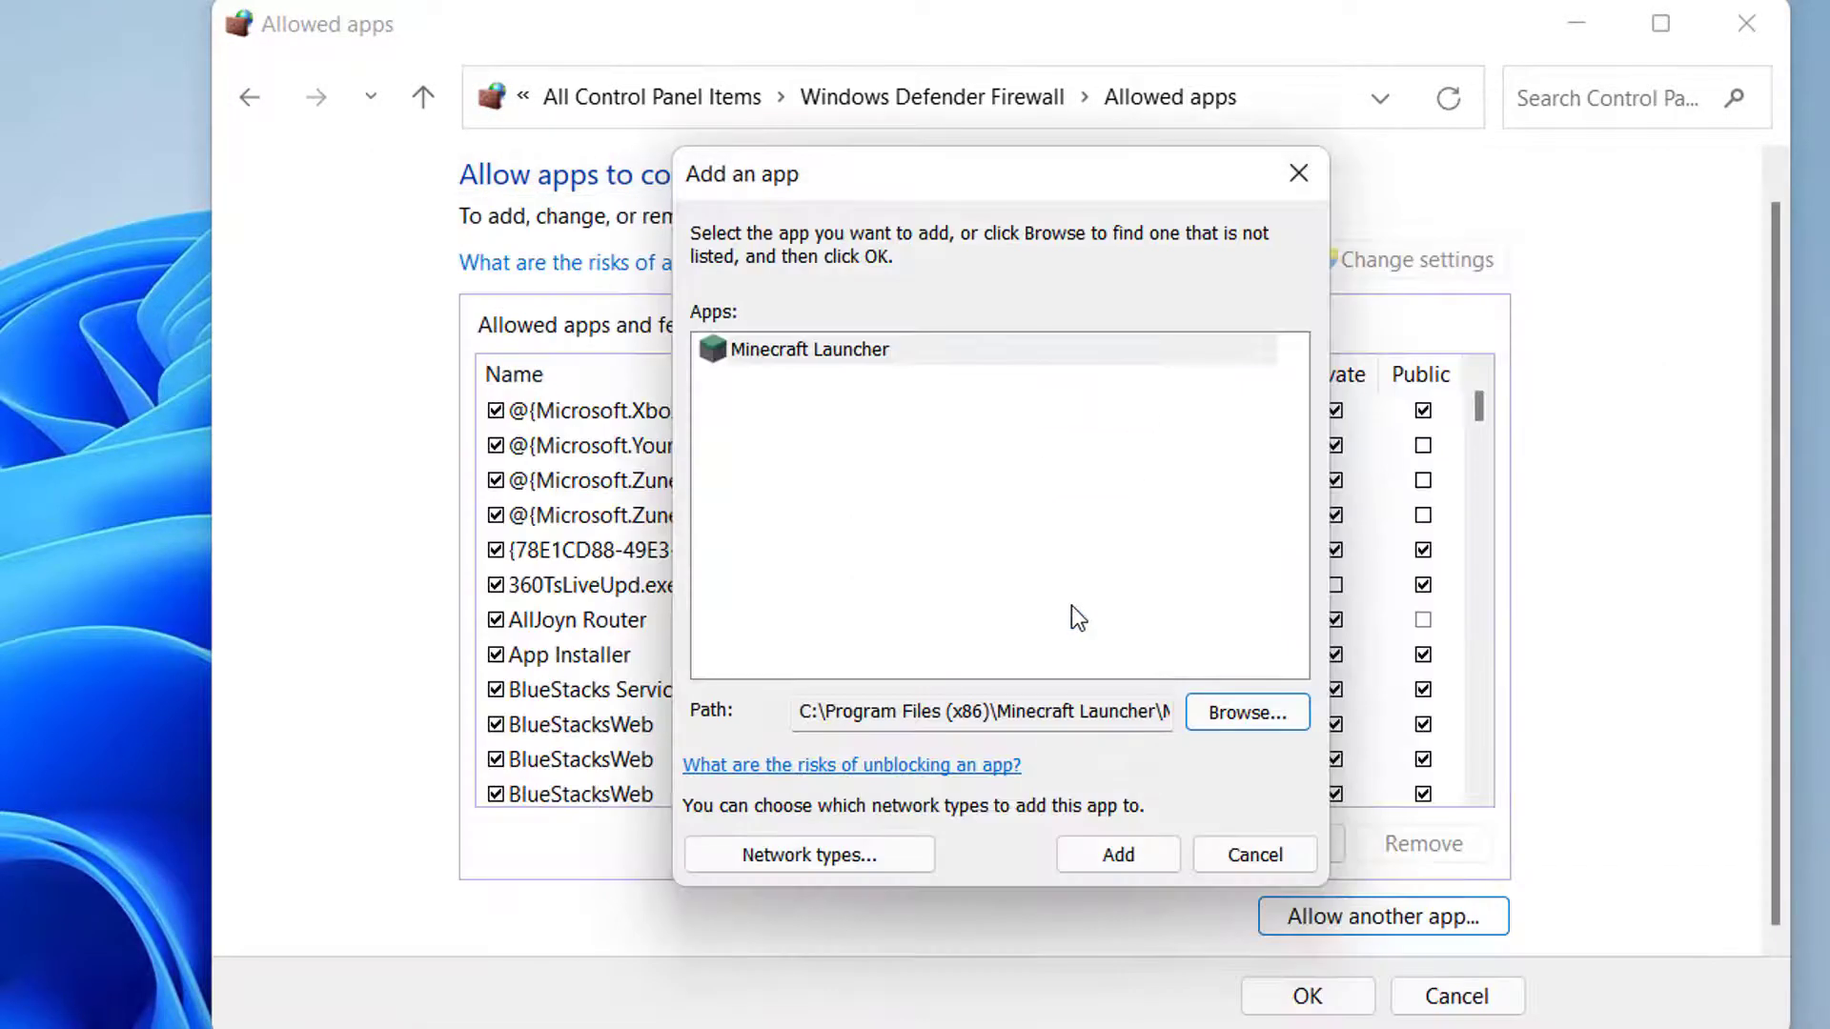
Add Minecraft Launcher, tick Private alongside Public, and save the allowed apps
{"action": "left_click", "coordinate": [1120, 856]}
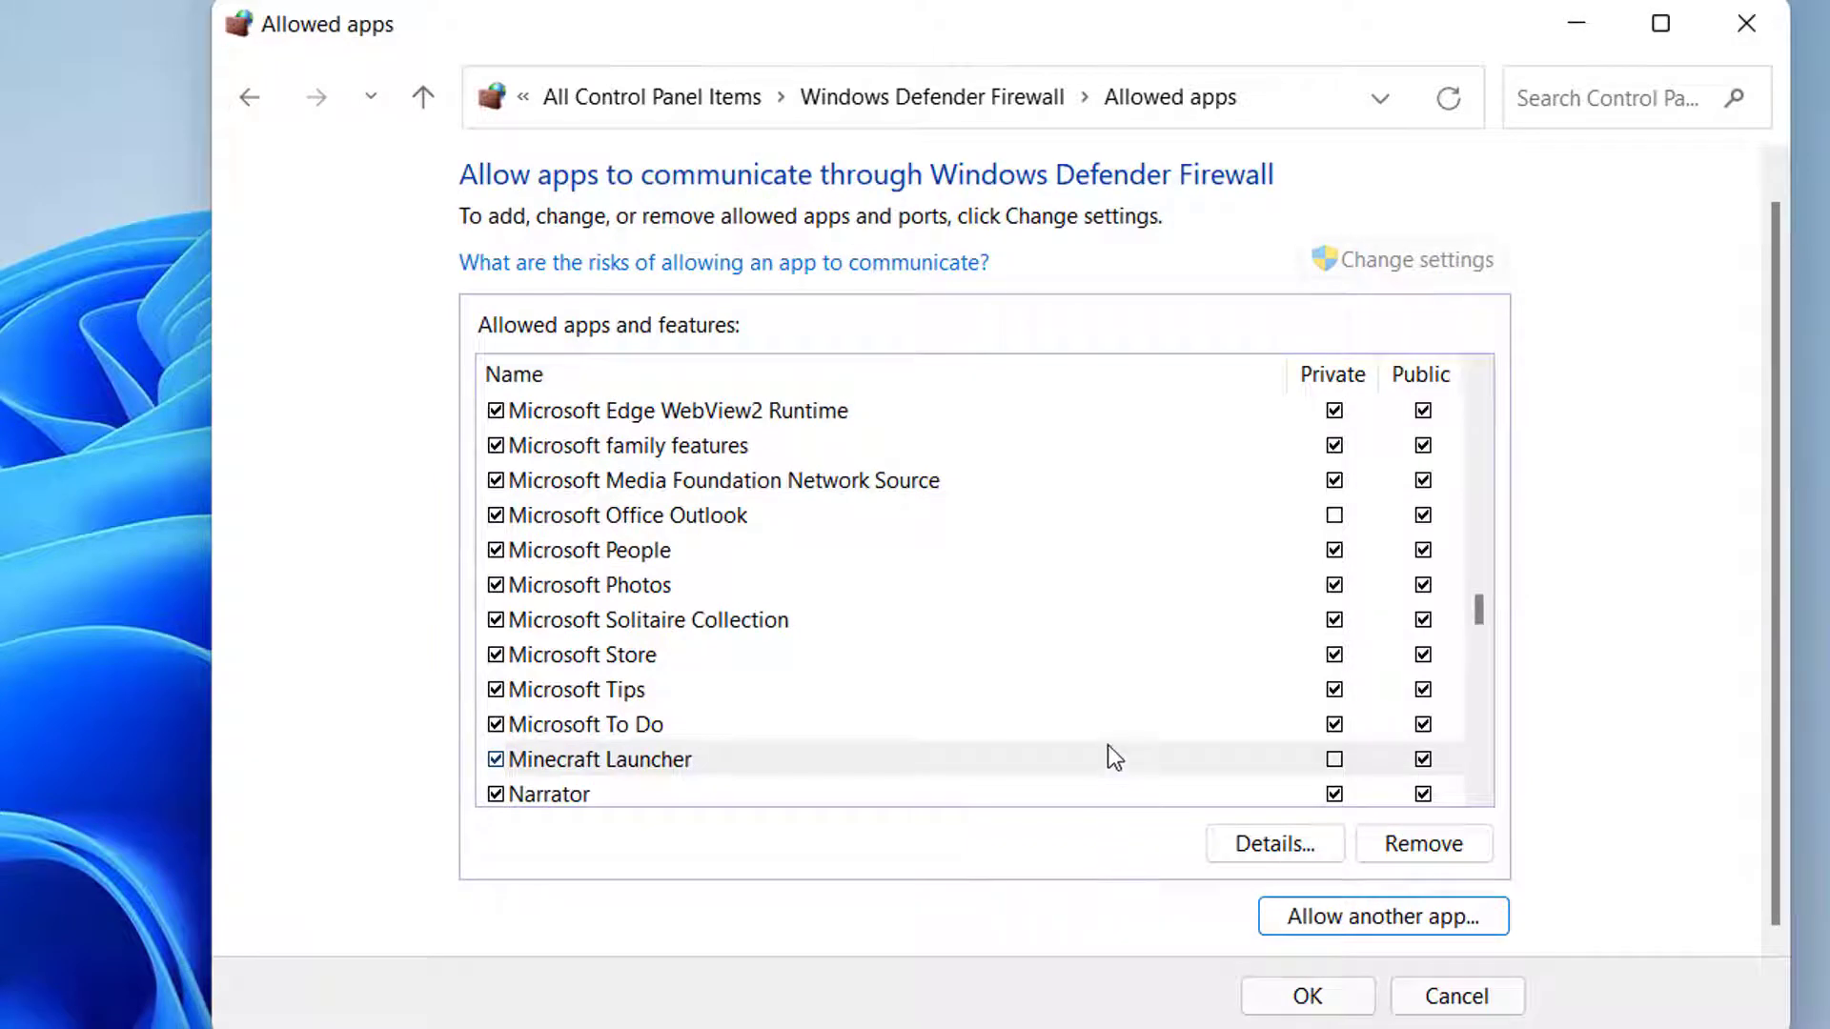
{"action": "scroll", "coordinate": [1029, 715], "scroll_direction": "down", "scroll_amount": 1}
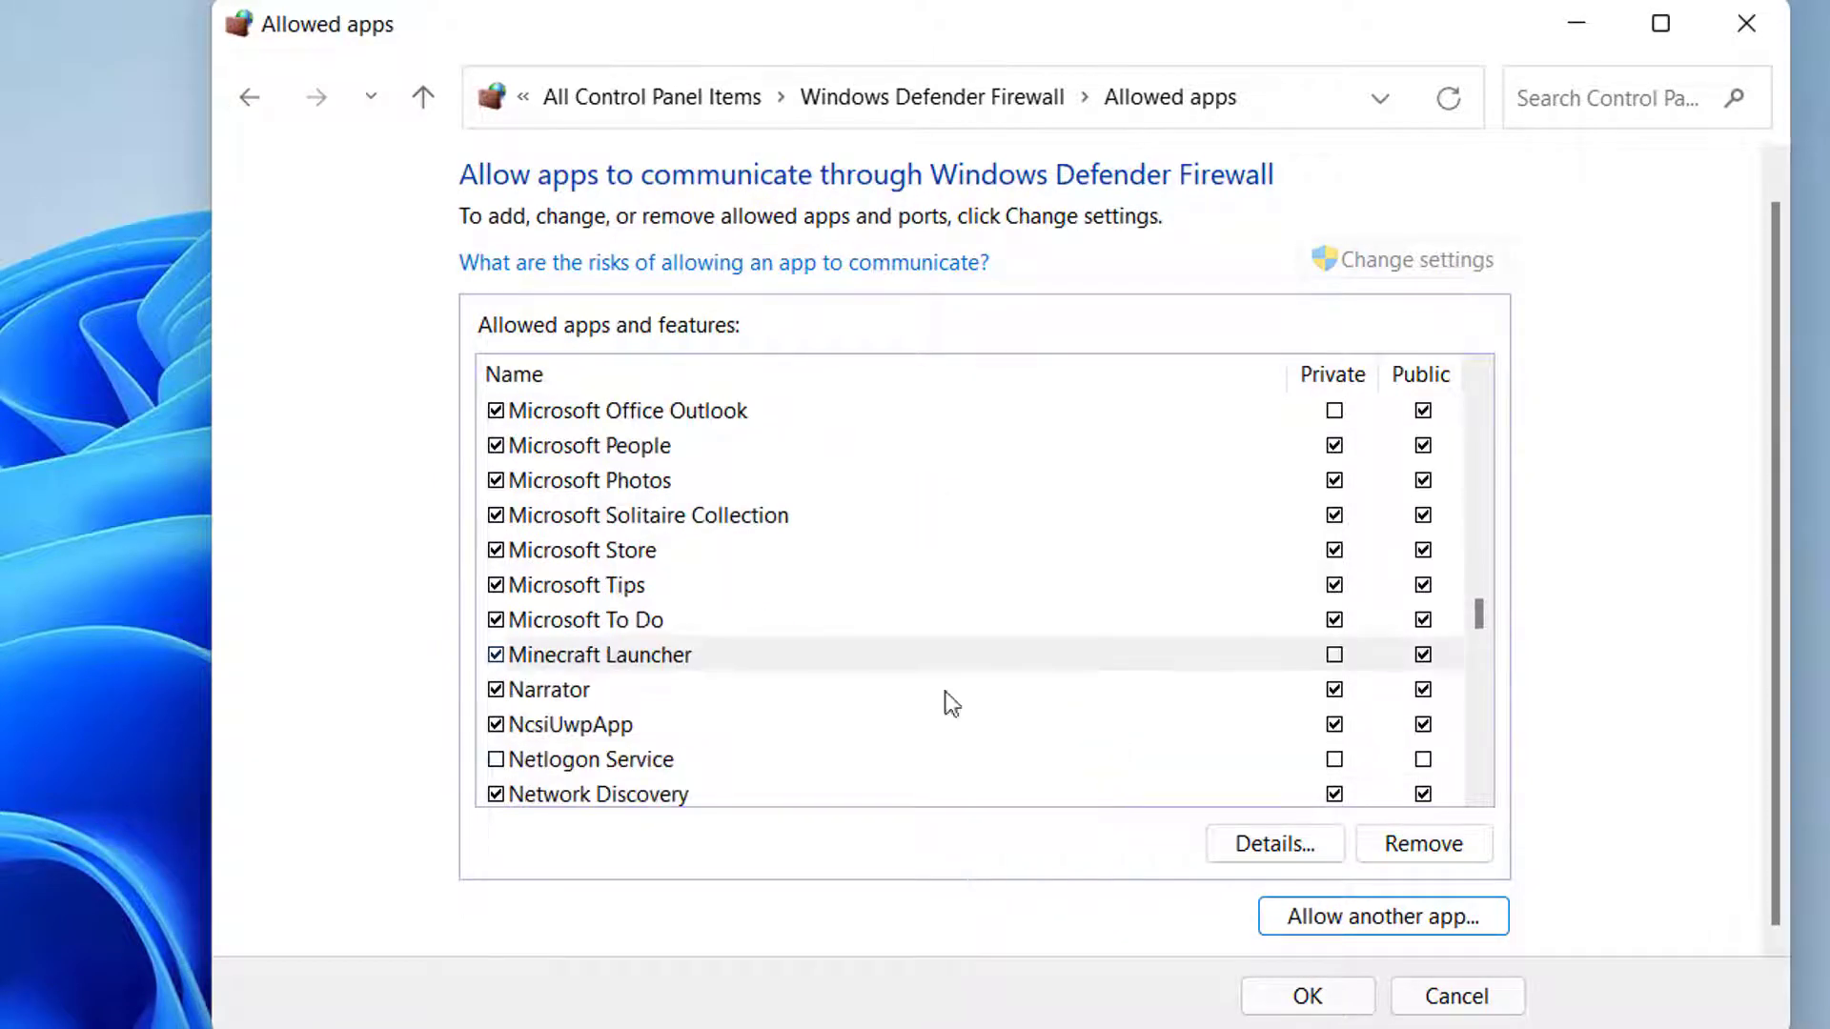
{"action": "left_click", "coordinate": [1334, 655]}
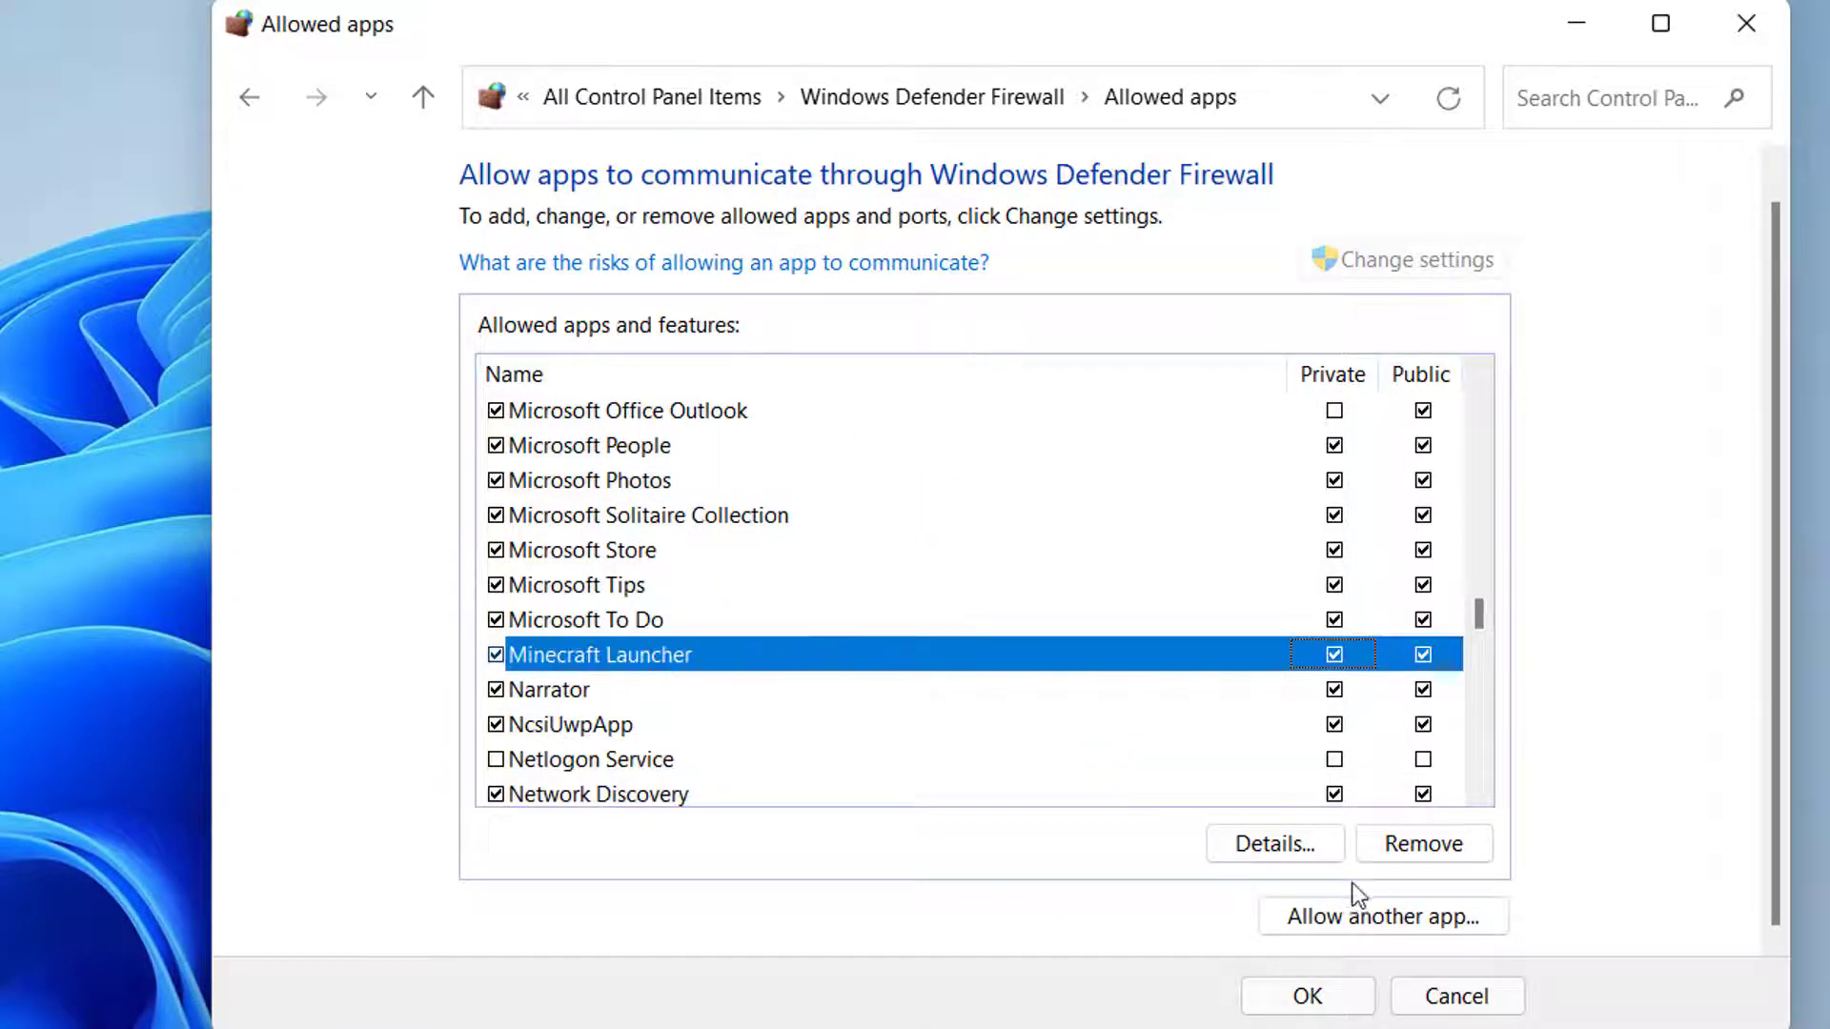
{"action": "left_click", "coordinate": [1306, 992]}
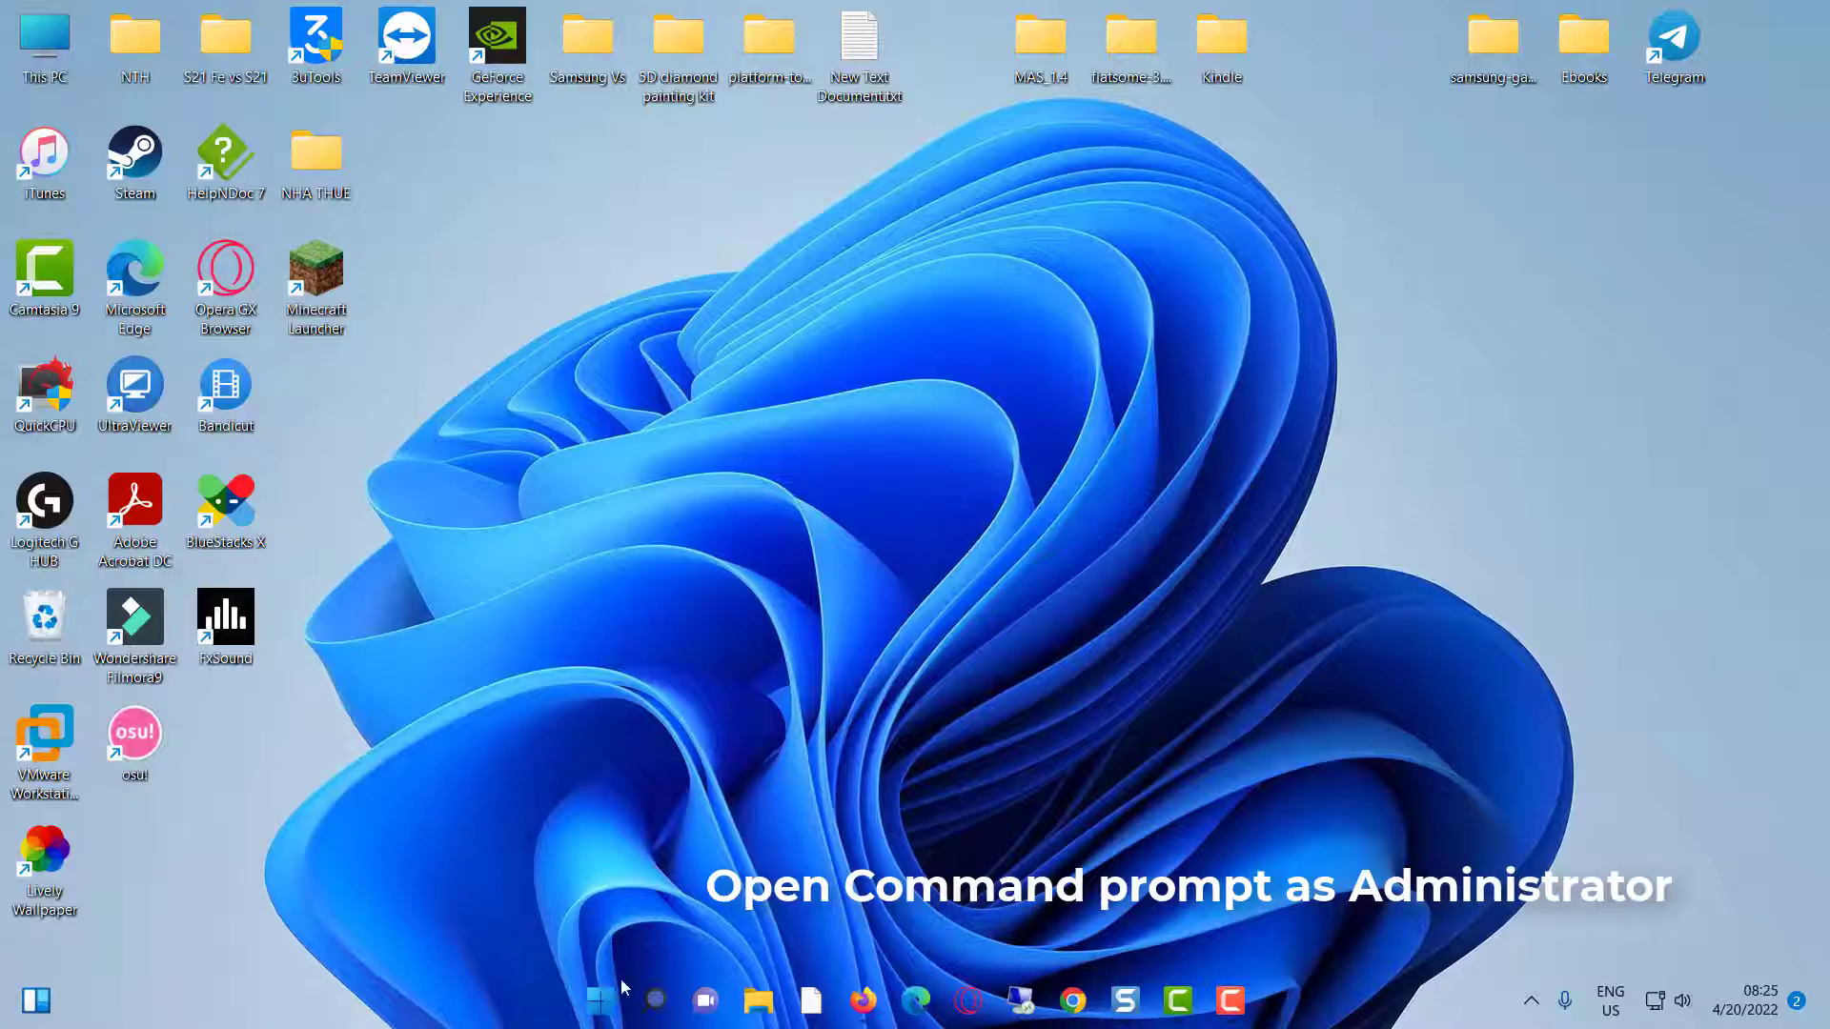
Launch Command Prompt (cmd) as administrator
{"action": "left_click", "coordinate": [600, 999]}
{"action": "type", "text": "cmd"}
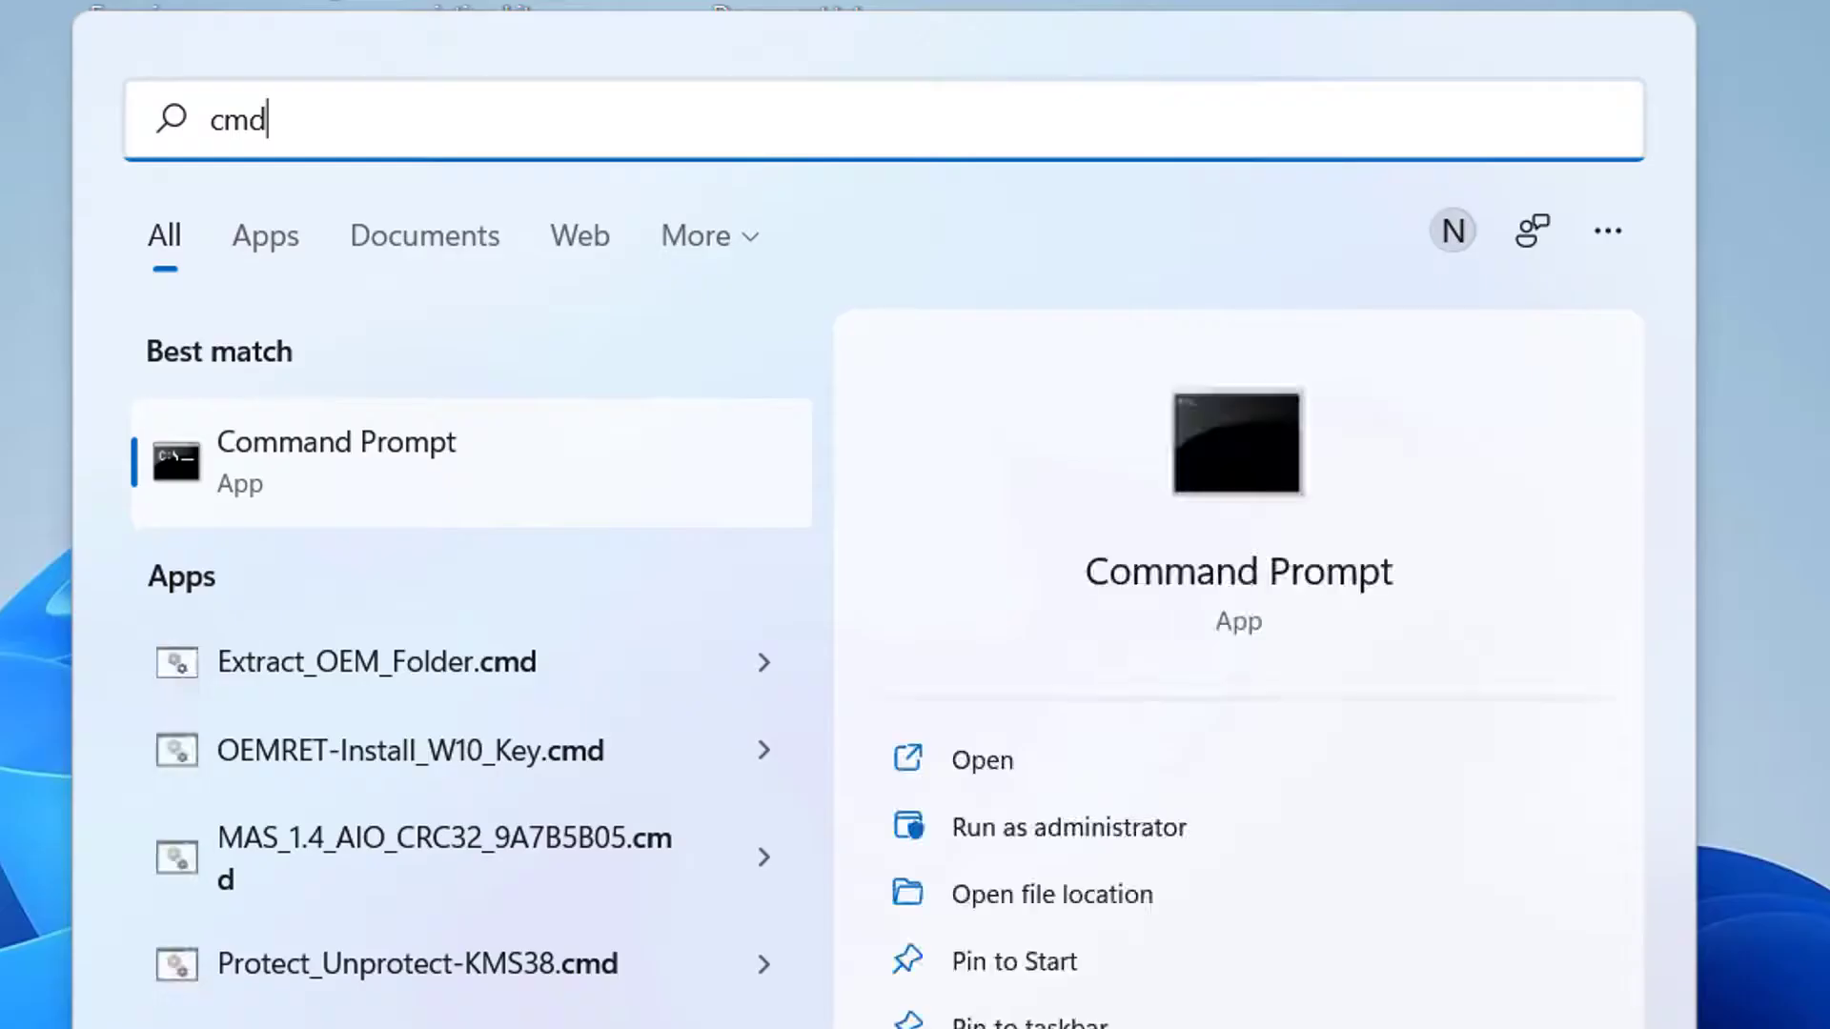
{"action": "right_click", "coordinate": [457, 448]}
{"action": "left_click", "coordinate": [592, 489]}
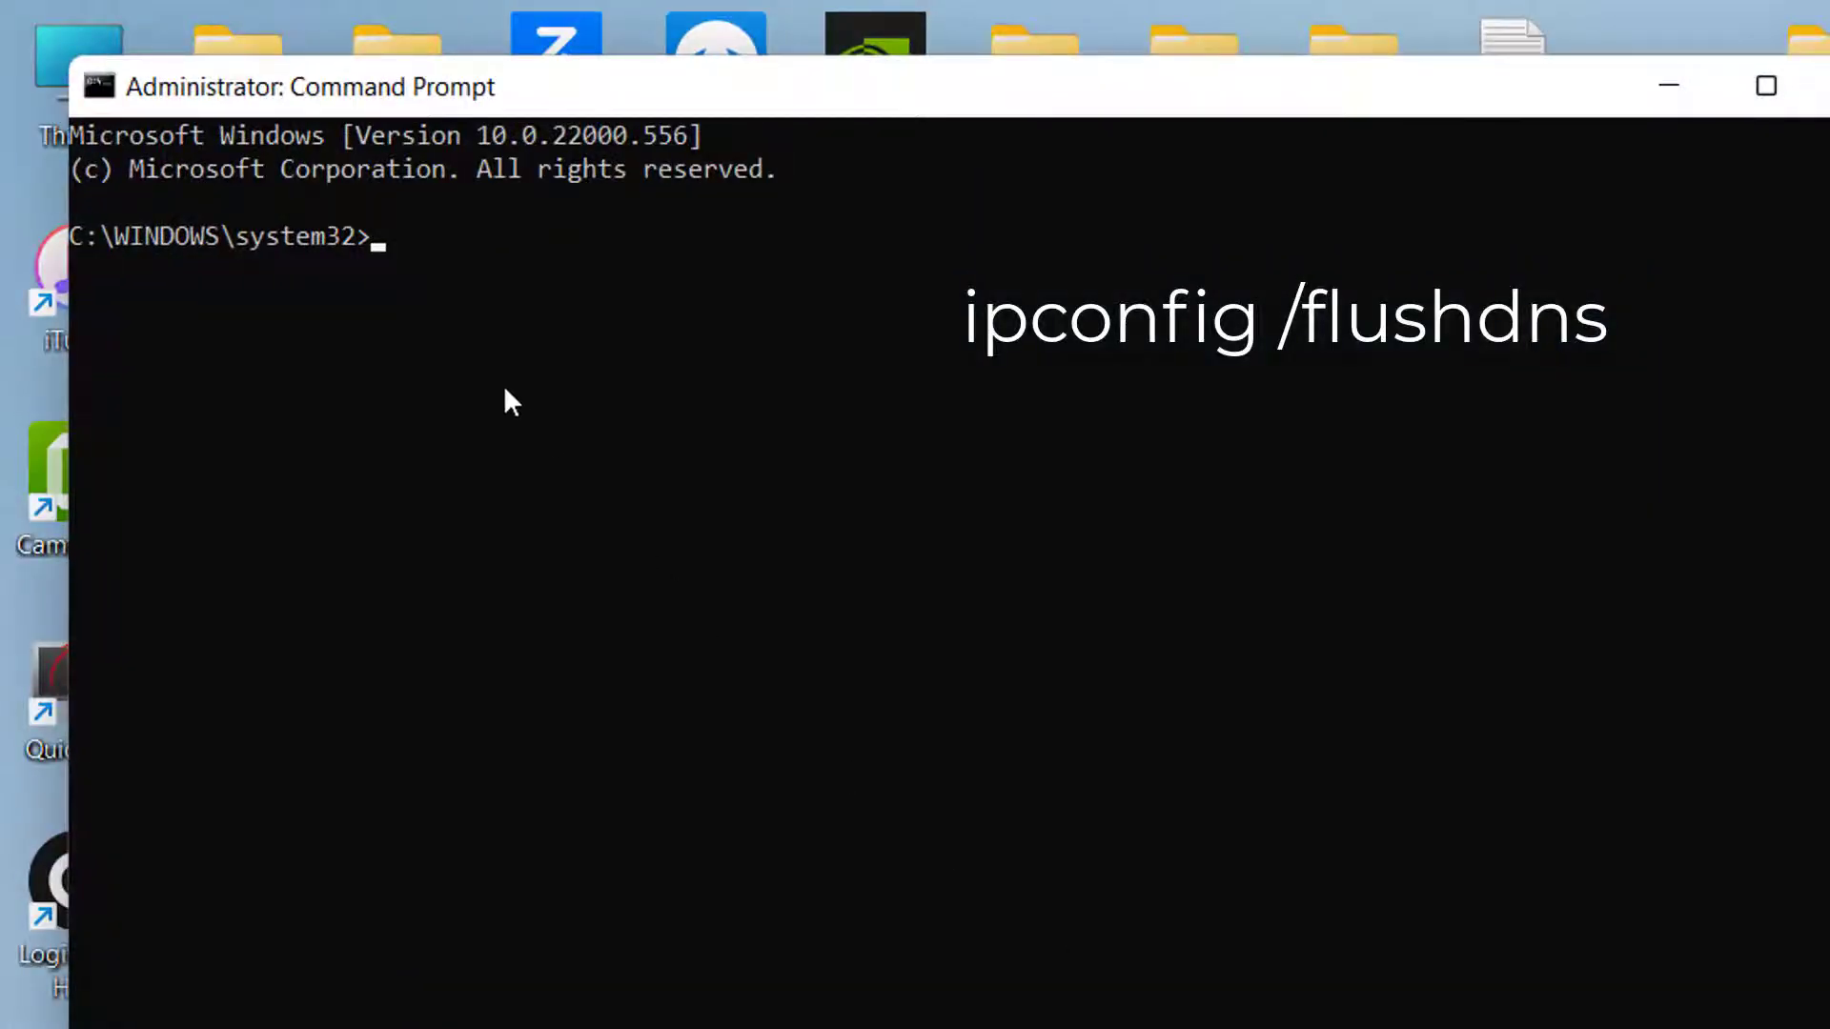
Run ipconfig /flushdns, ipconfig /renew and ipconfig /registerdns, then exit the console
{"action": "type", "text": "ipconfig /flushdns"}
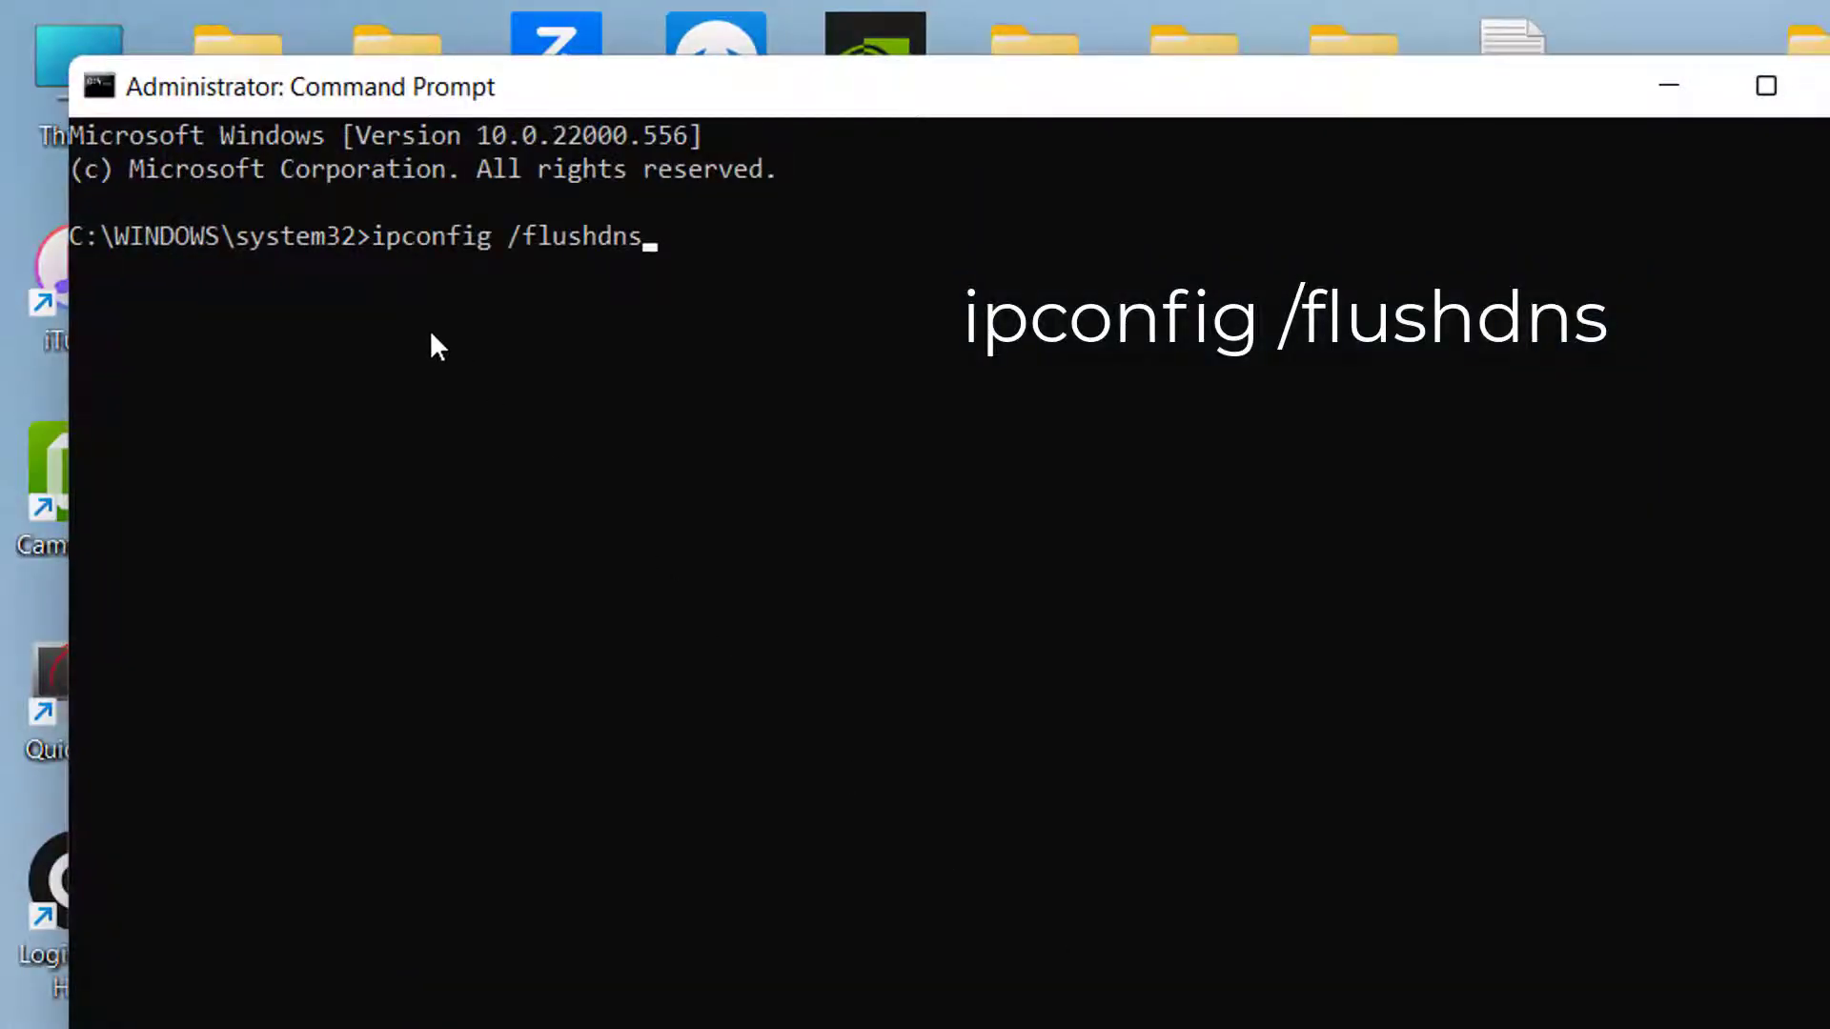
{"action": "key", "text": "Return"}
{"action": "type", "text": "ipconfig /renew"}
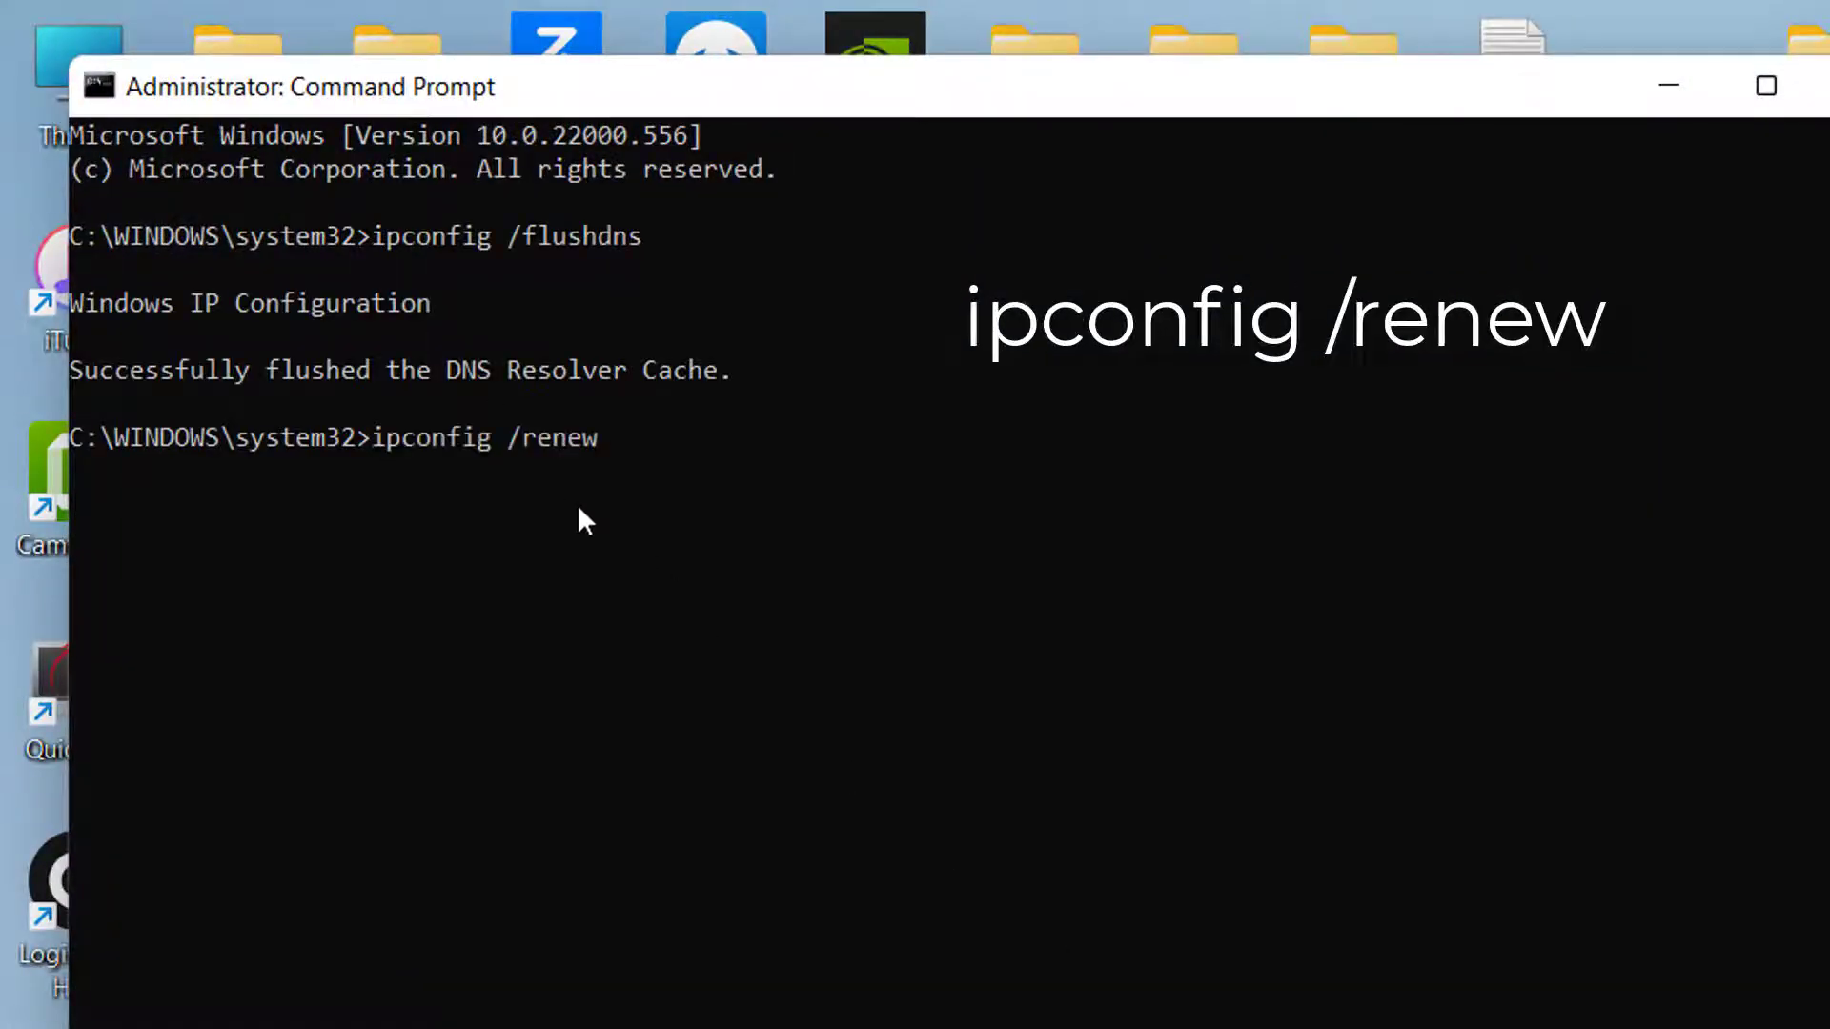
{"action": "key", "text": "Return"}
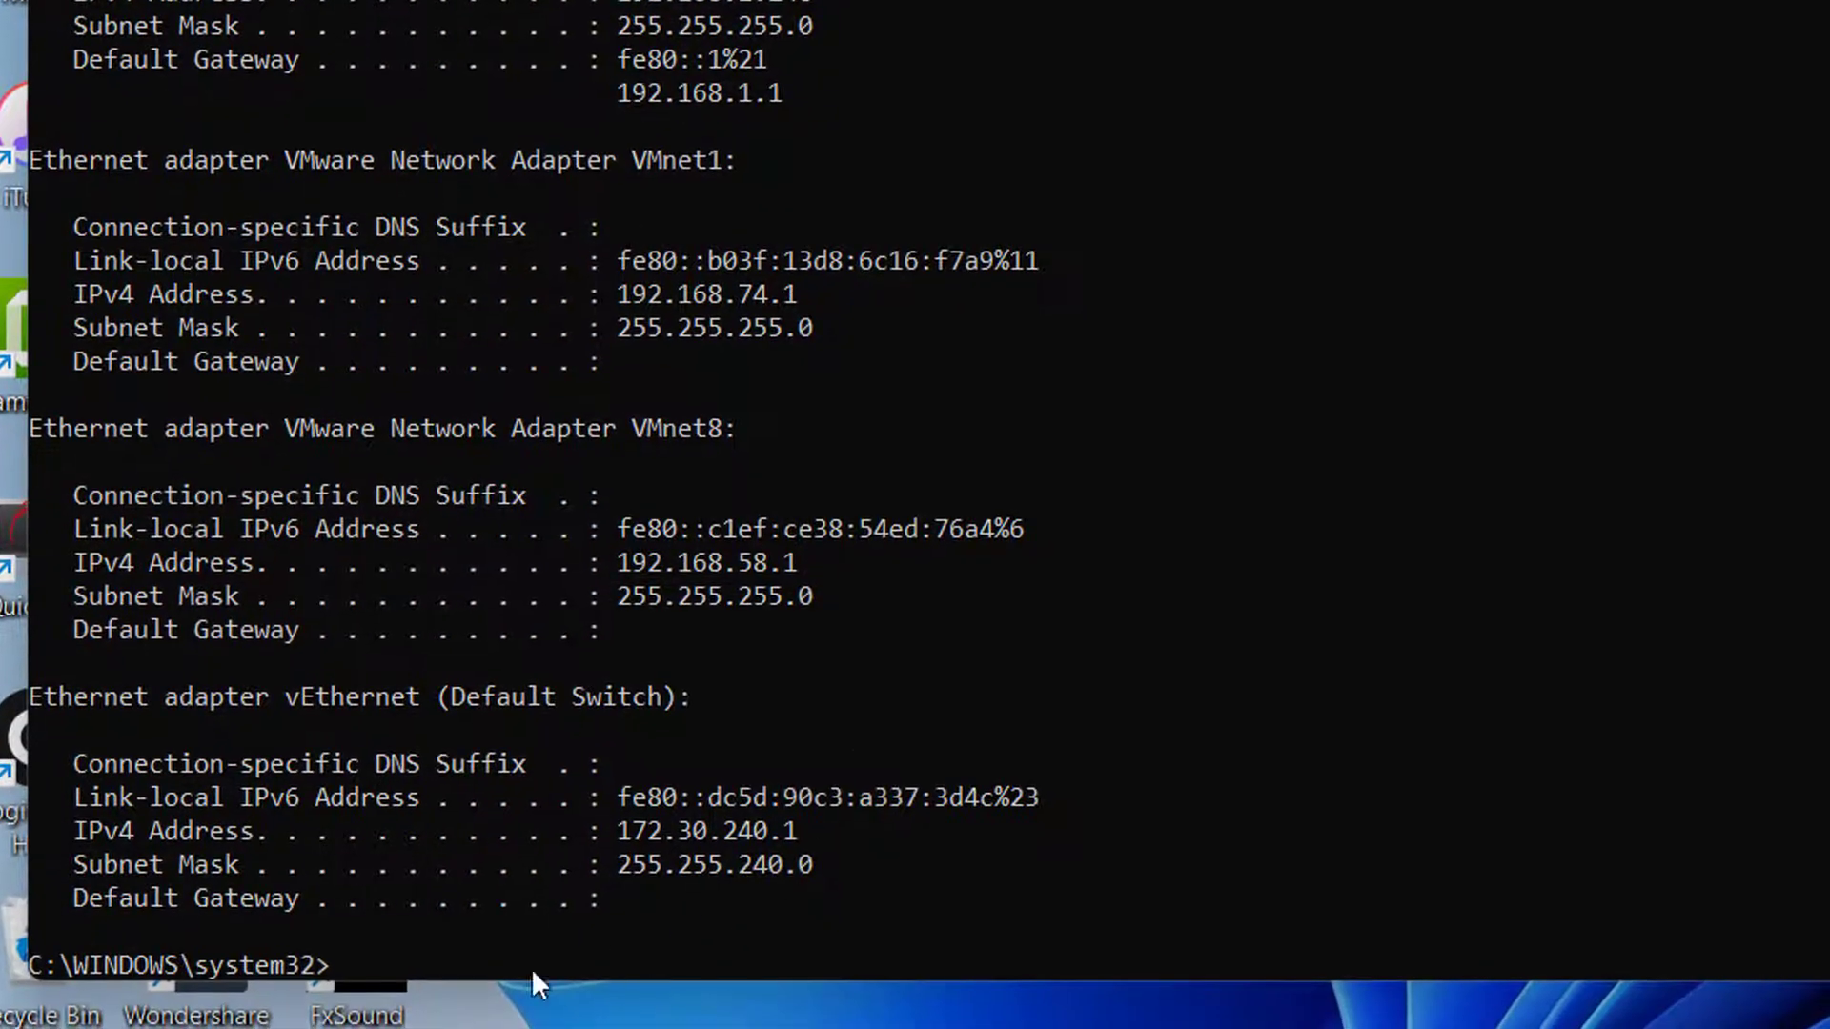
{"action": "type", "text": "ipconfig /registerdns"}
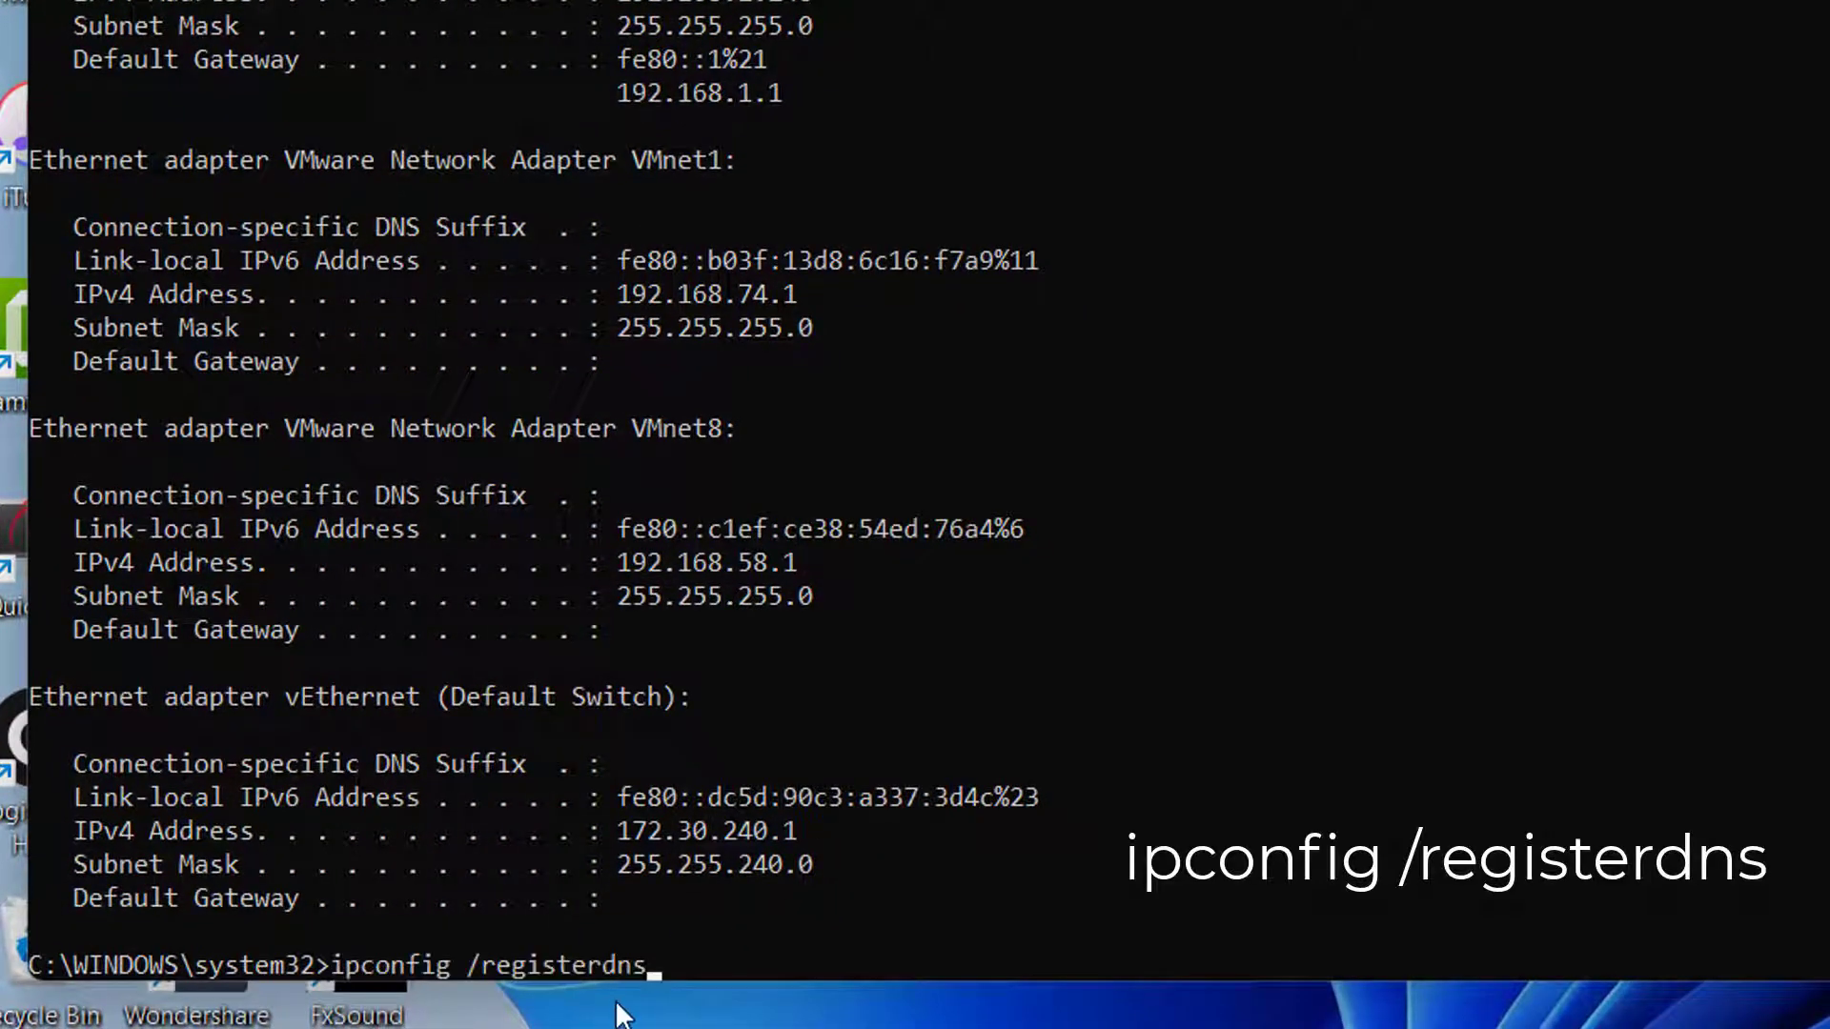
{"action": "key", "text": "Return"}
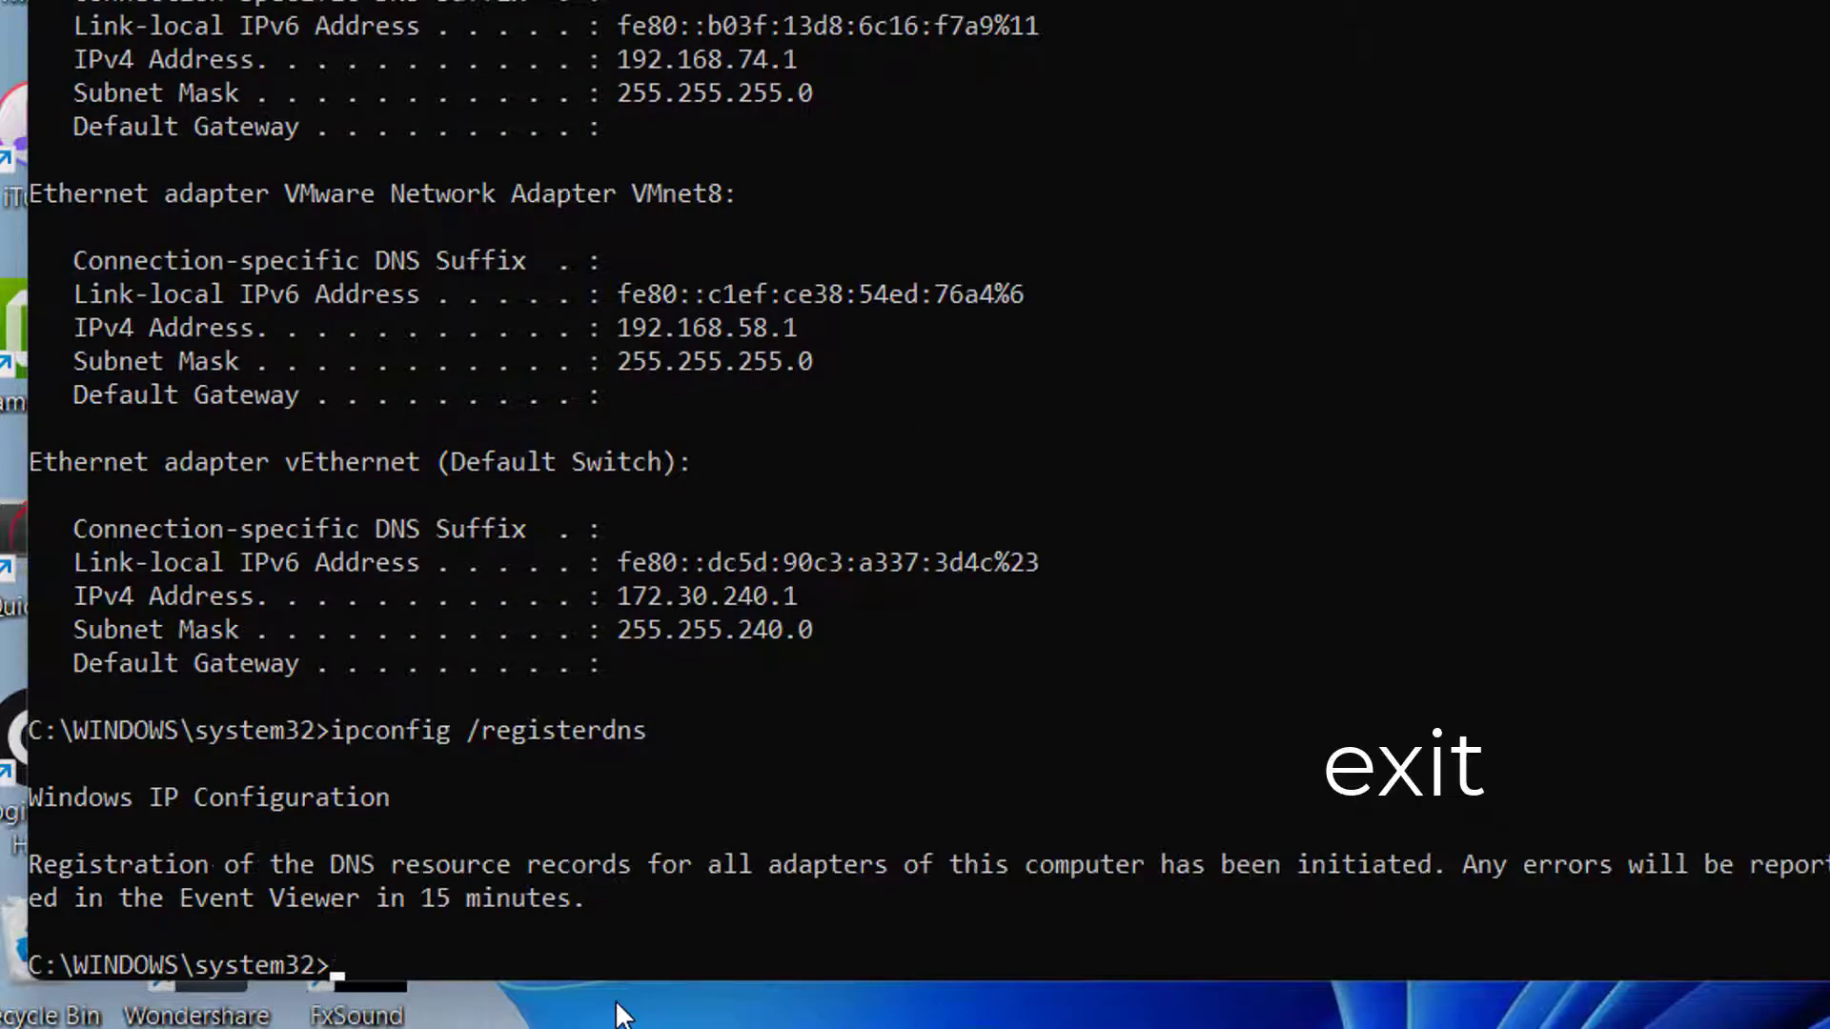
{"action": "type", "text": "exit"}
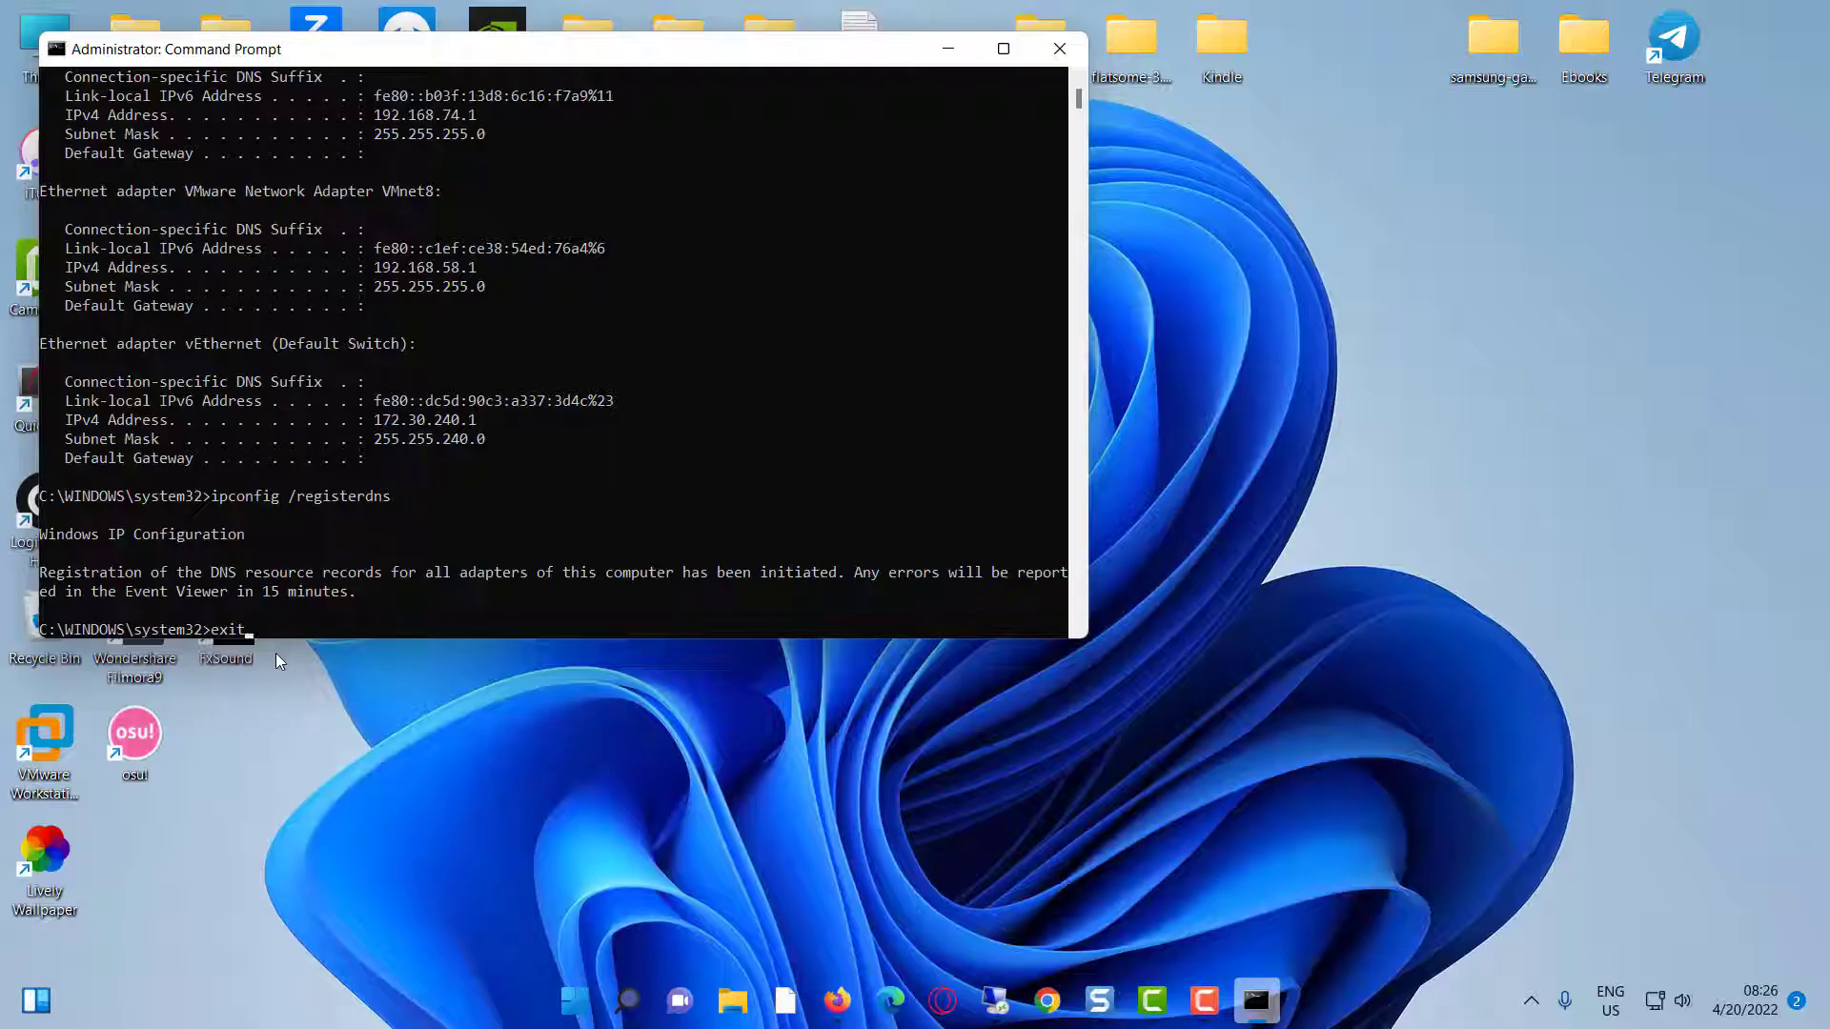
{"action": "key", "text": "Return"}
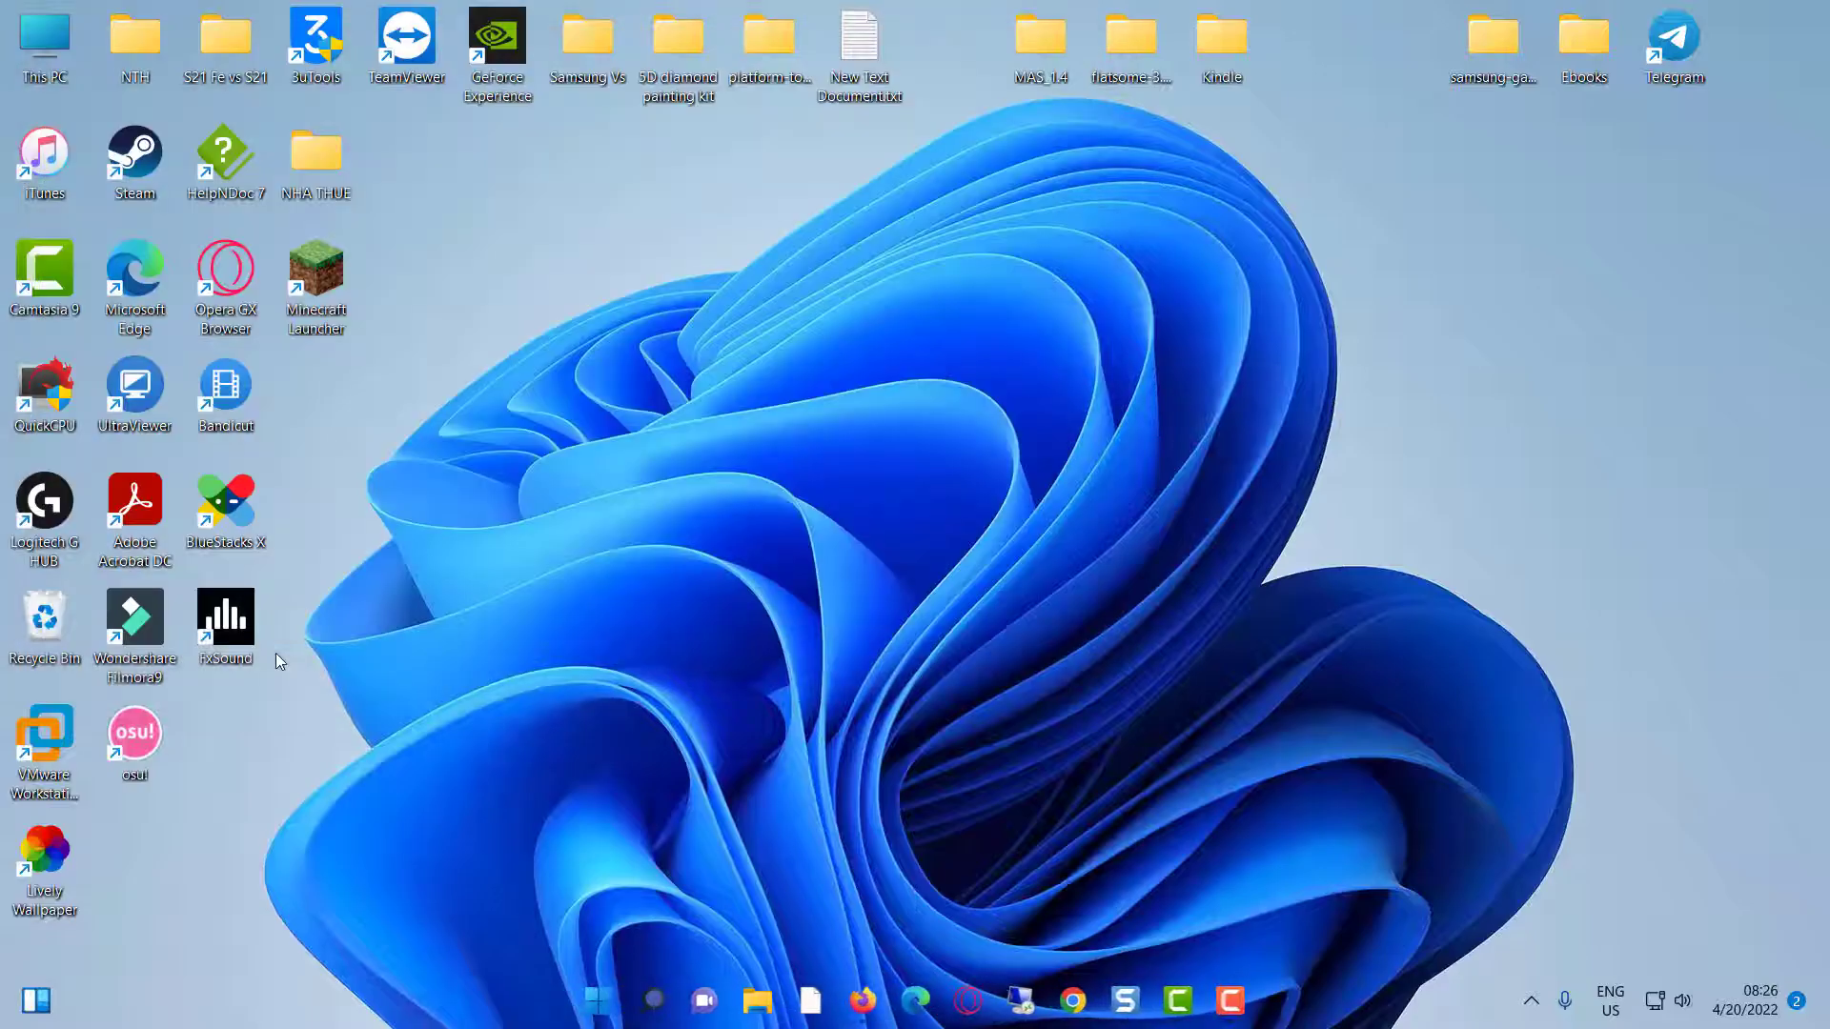
Bring up the Start menu's power options to restart the PC
{"action": "left_click", "coordinate": [610, 996]}
{"action": "left_click", "coordinate": [1210, 918]}
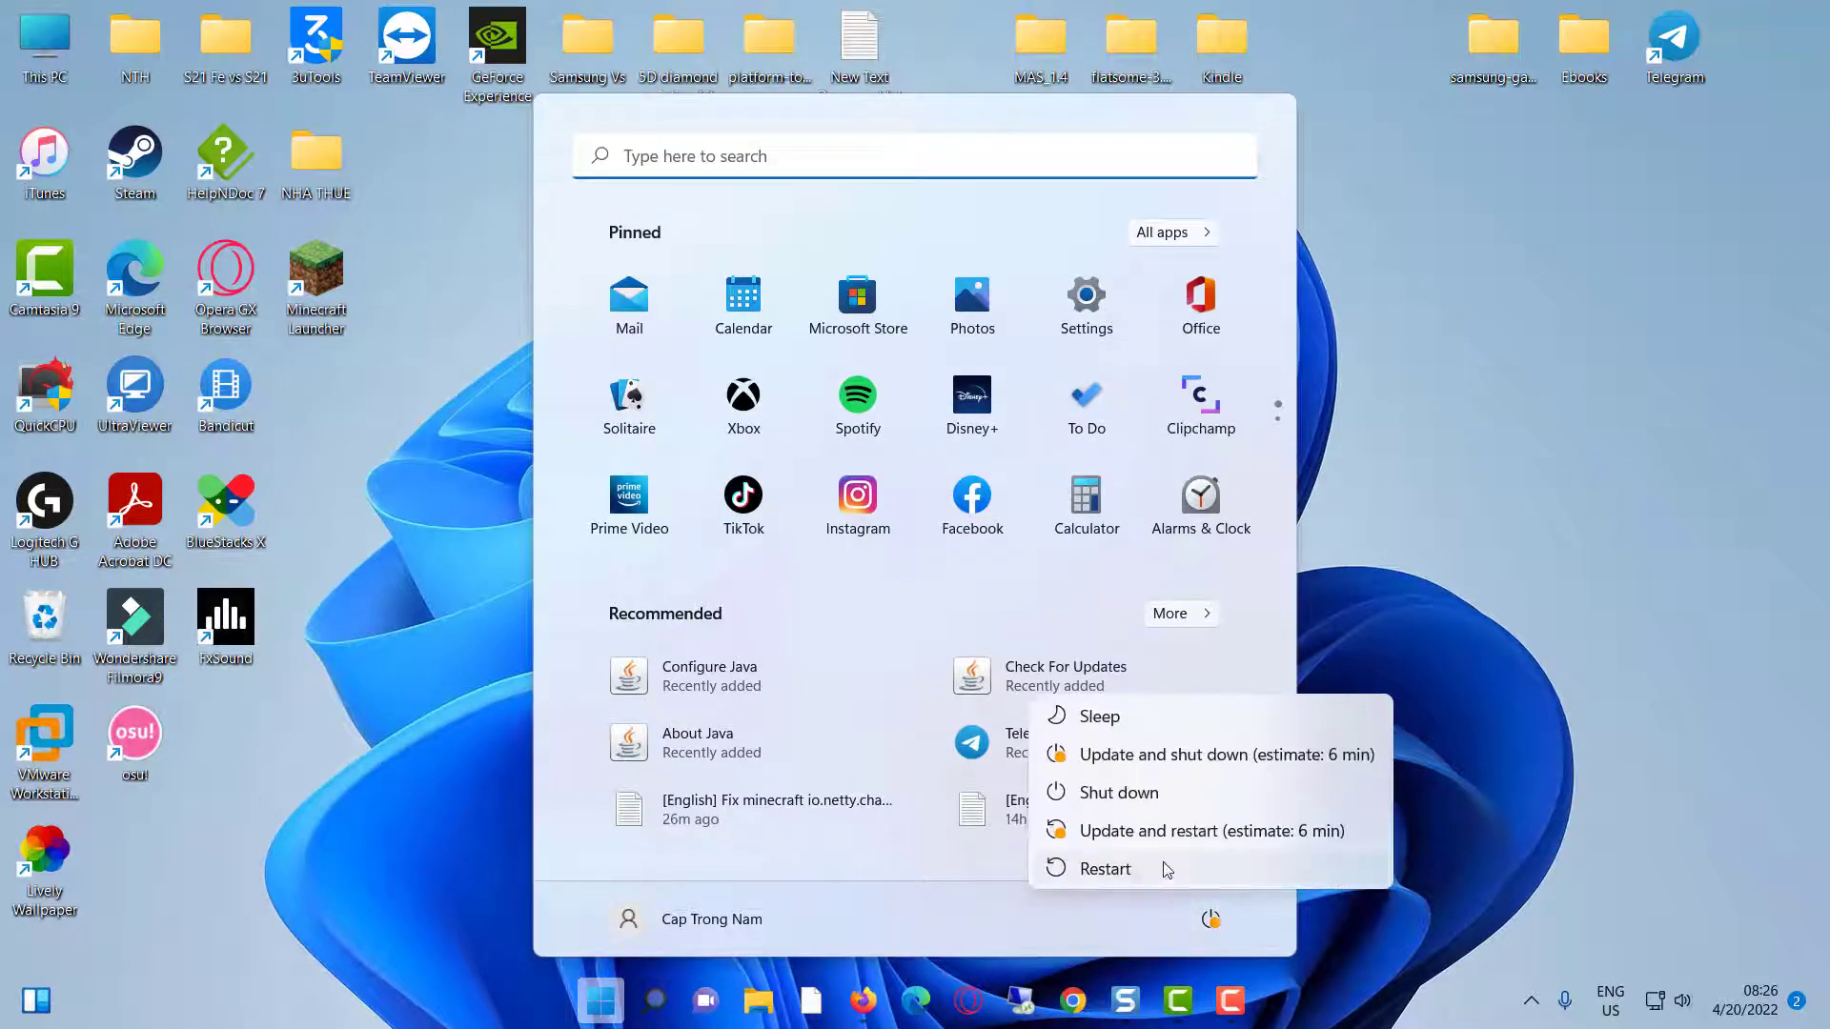